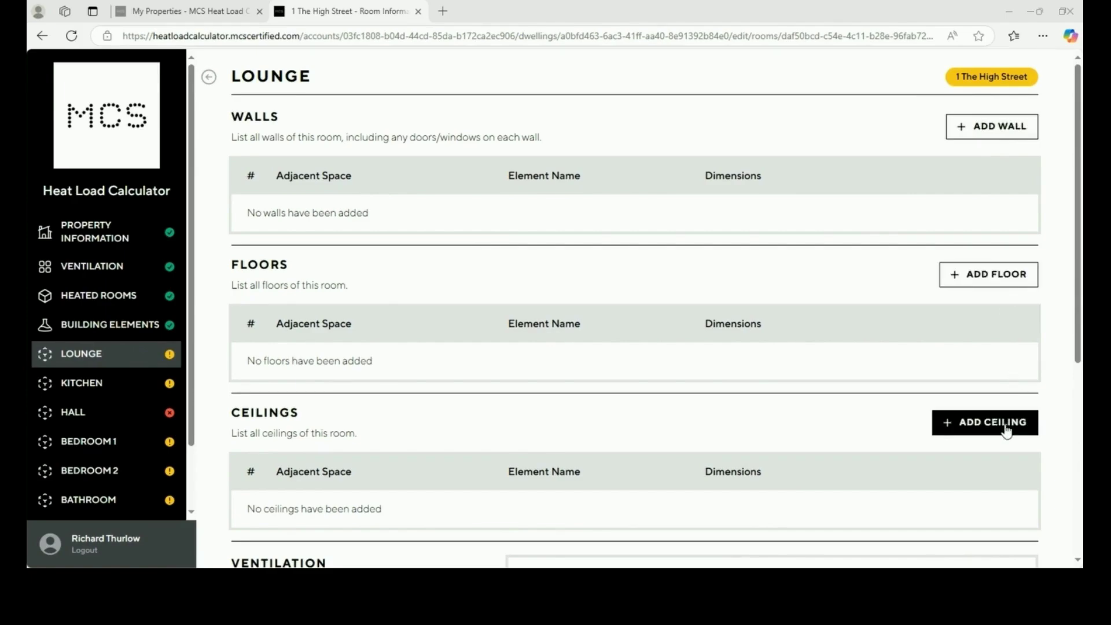
{"action": "scroll", "coordinate": [762, 372], "scroll_direction": "down", "scroll_amount": 3}
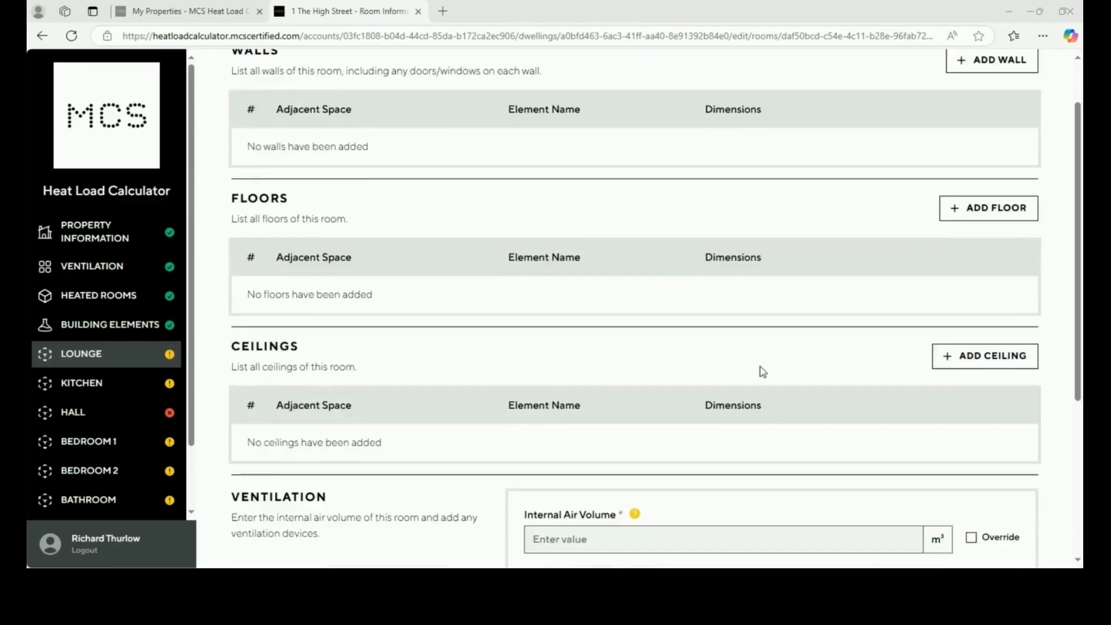
{"action": "scroll", "coordinate": [763, 371], "scroll_direction": "down", "scroll_amount": 1}
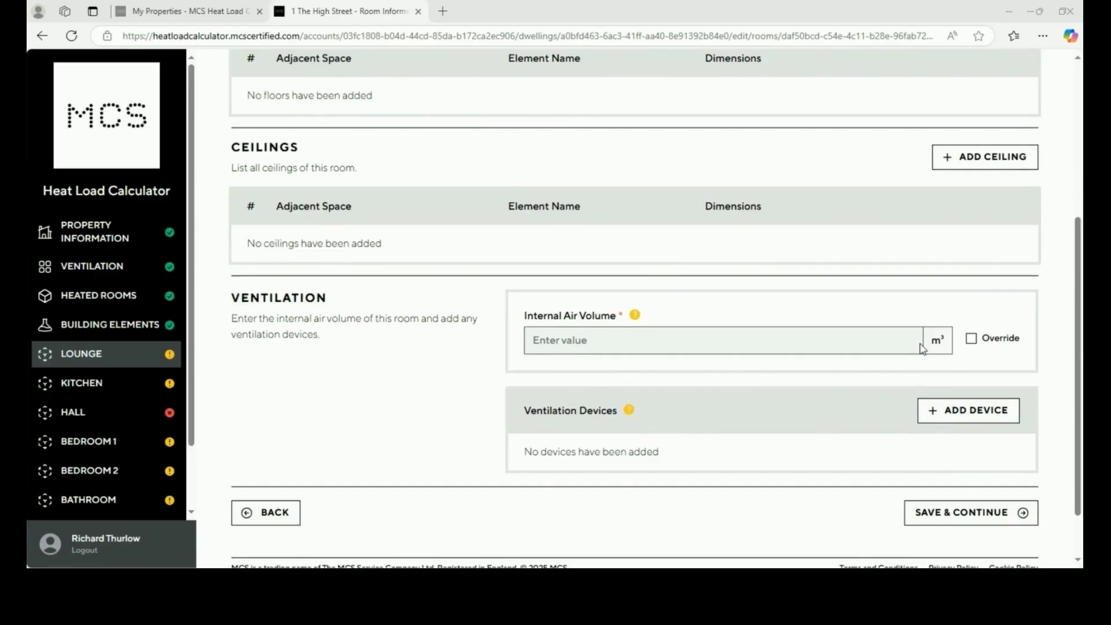
{"action": "scroll", "coordinate": [923, 348], "scroll_direction": "up", "scroll_amount": 5}
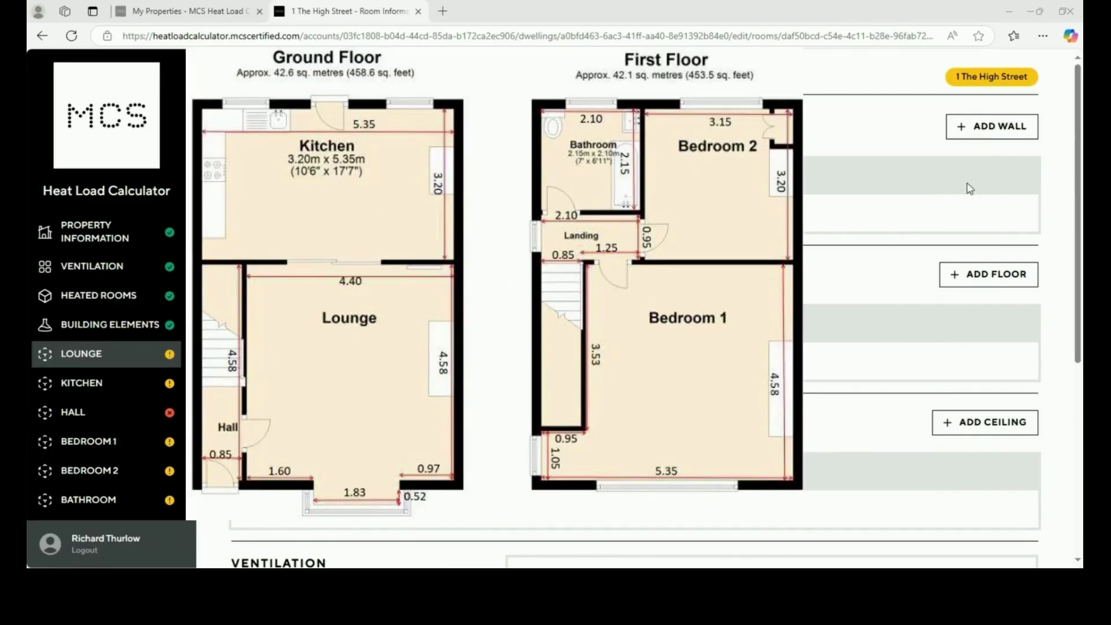
Start a new lounge wall with Exterior as the adjacent space and Solid Brick External as the wall type.
{"action": "left_click", "coordinate": [982, 140]}
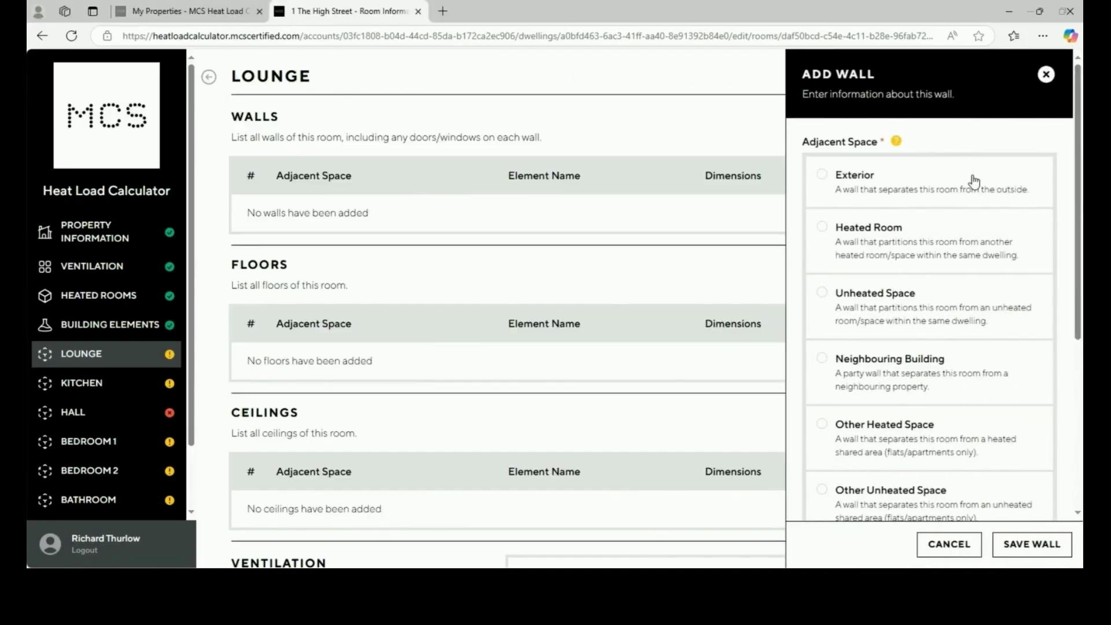
{"action": "left_click", "coordinate": [975, 182]}
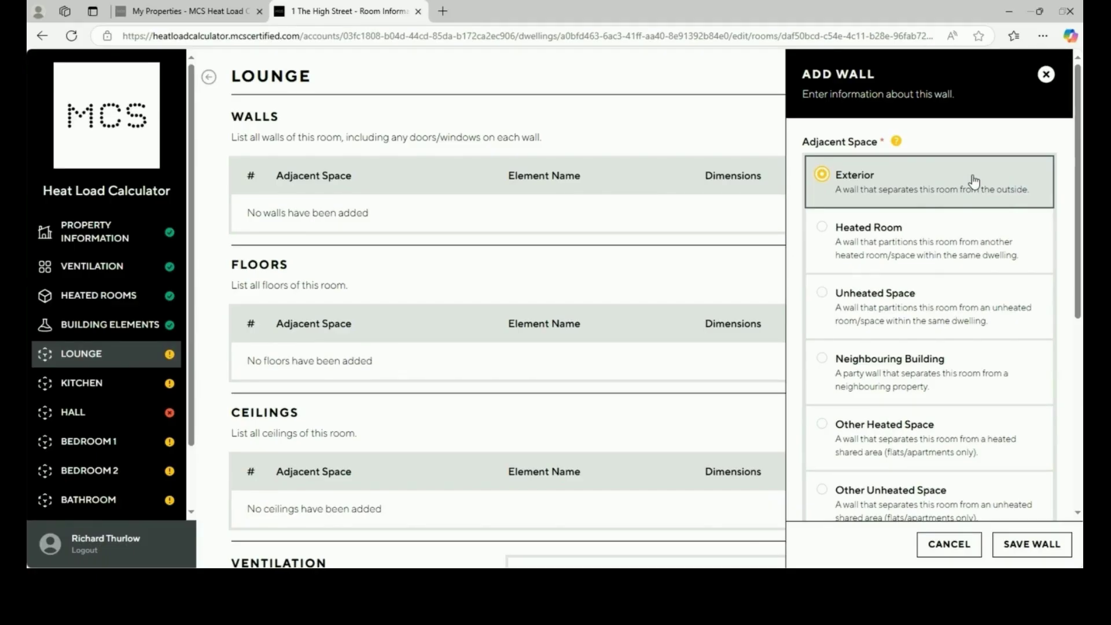
{"action": "scroll", "coordinate": [974, 181], "scroll_direction": "down", "scroll_amount": 3}
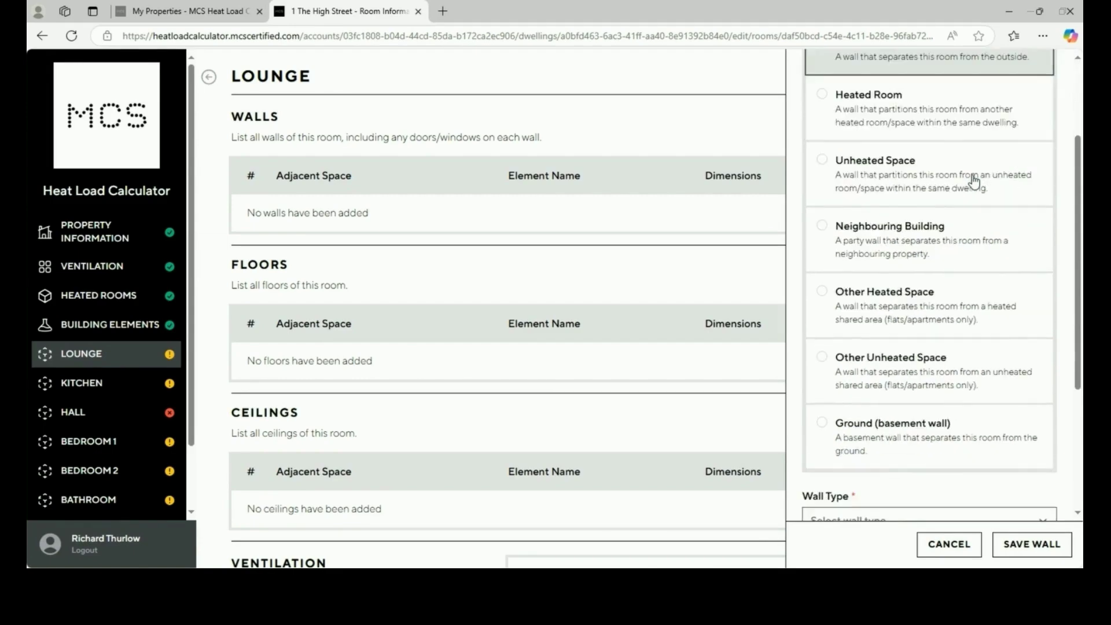
{"action": "scroll", "coordinate": [974, 182], "scroll_direction": "down", "scroll_amount": 4}
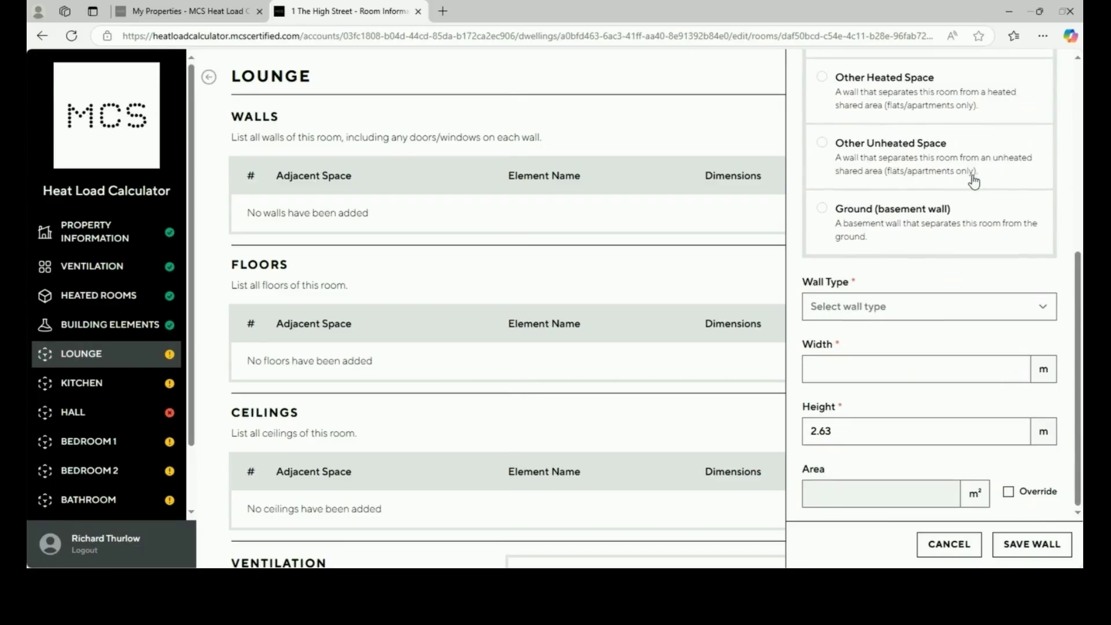
{"action": "left_click", "coordinate": [939, 310]}
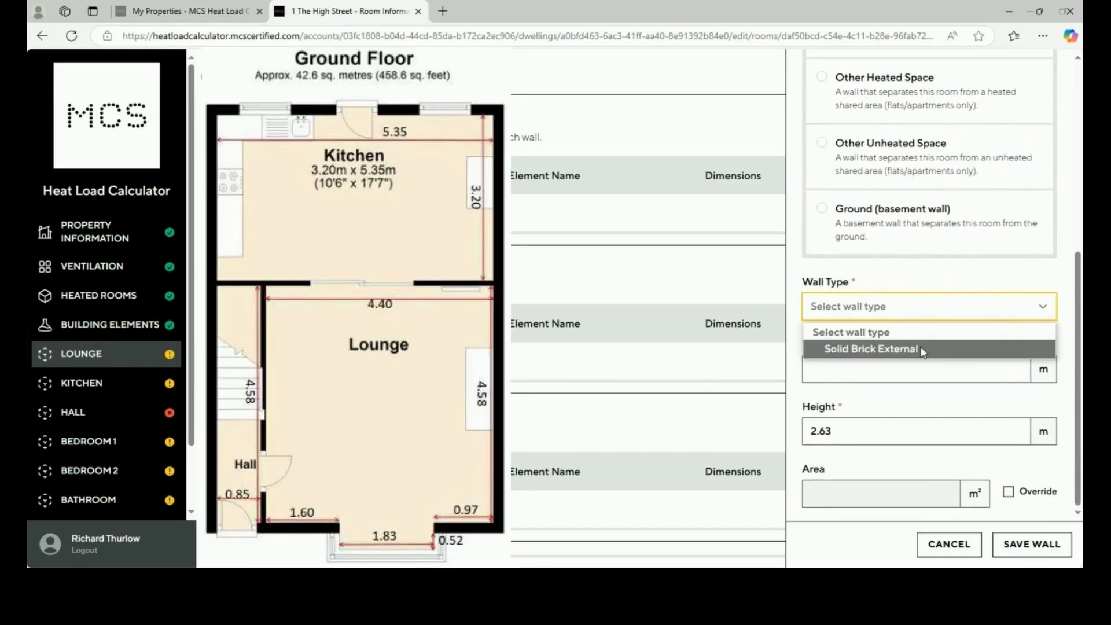
{"action": "left_click", "coordinate": [920, 349]}
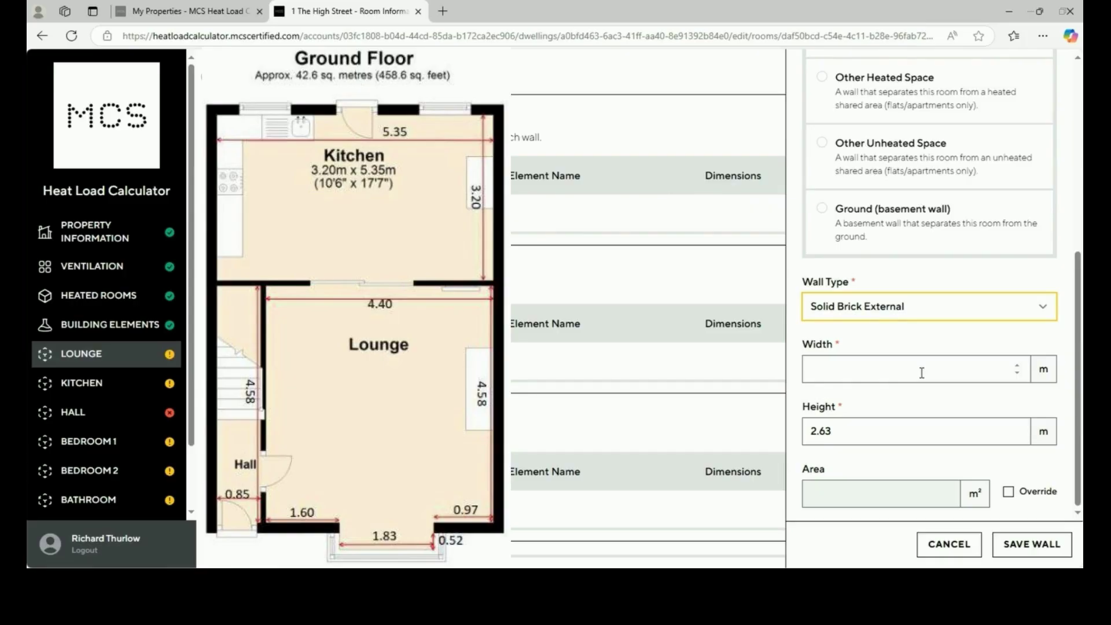
Set the exterior wall's width to 2.87 m and its height to 2.5 m.
{"action": "left_click", "coordinate": [923, 373]}
{"action": "type", "text": "2"}
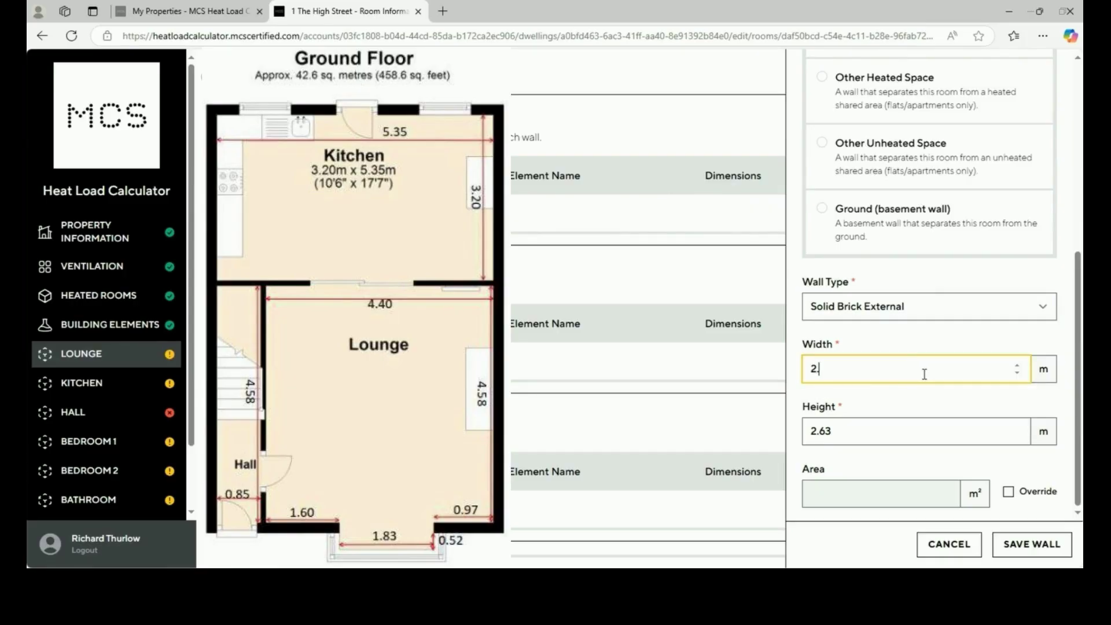
{"action": "type", "text": ".87"}
{"action": "left_click", "coordinate": [860, 427]}
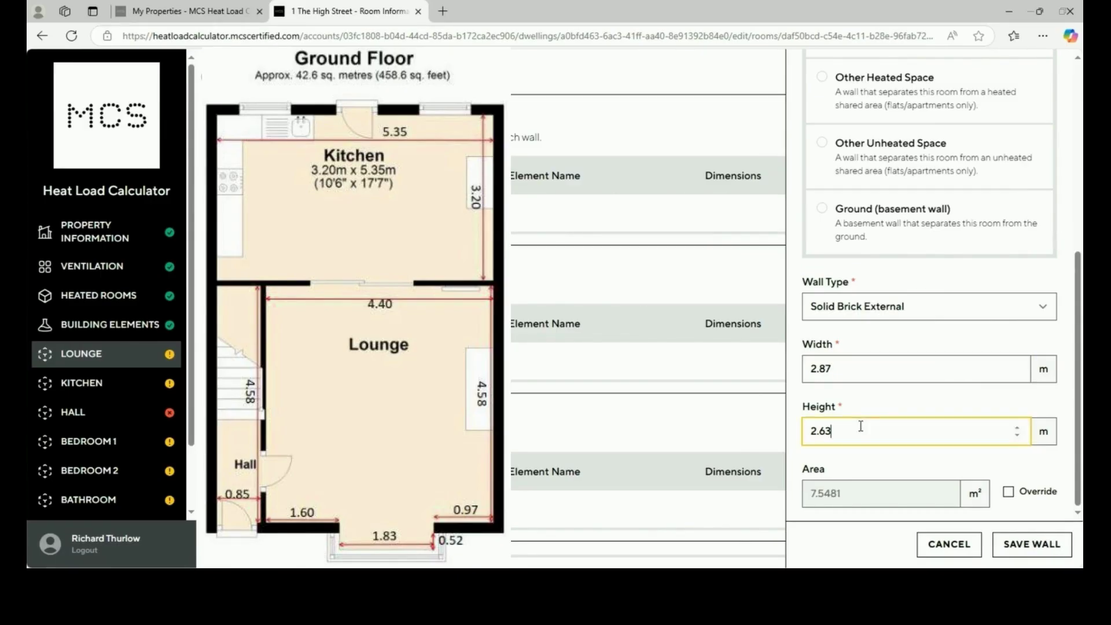
{"action": "key", "text": "BackSpace"}
{"action": "key", "text": "BackSpace"}
{"action": "type", "text": "50"}
{"action": "left_click", "coordinate": [903, 492]}
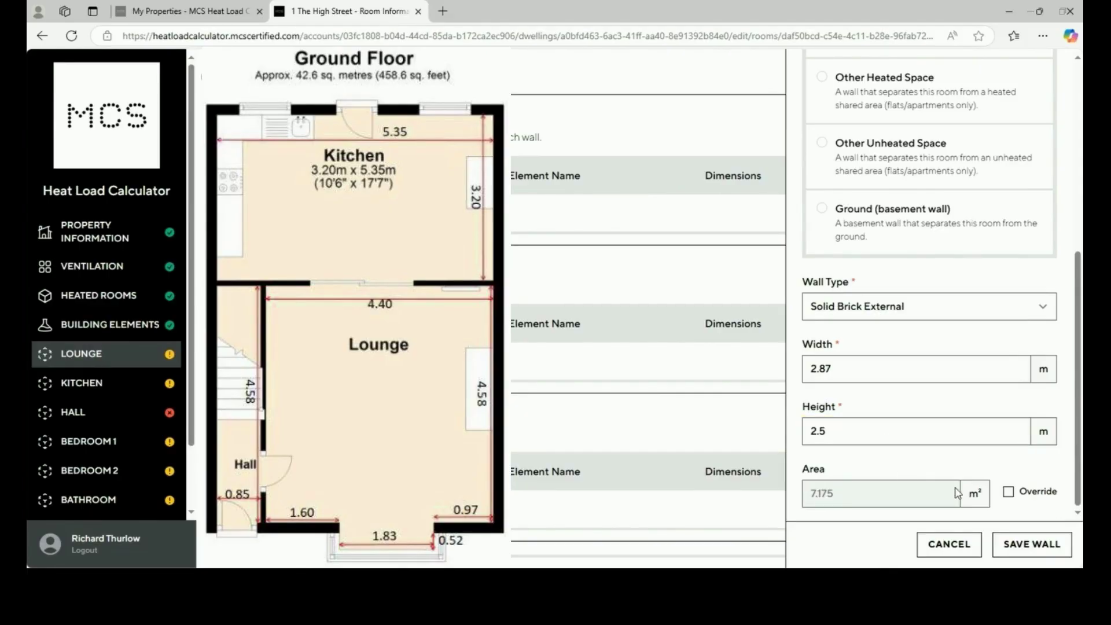
Try overriding the wall's calculated area with 8 m², and switch the override back off.
{"action": "left_click", "coordinate": [1010, 493]}
{"action": "double_click", "coordinate": [851, 497]}
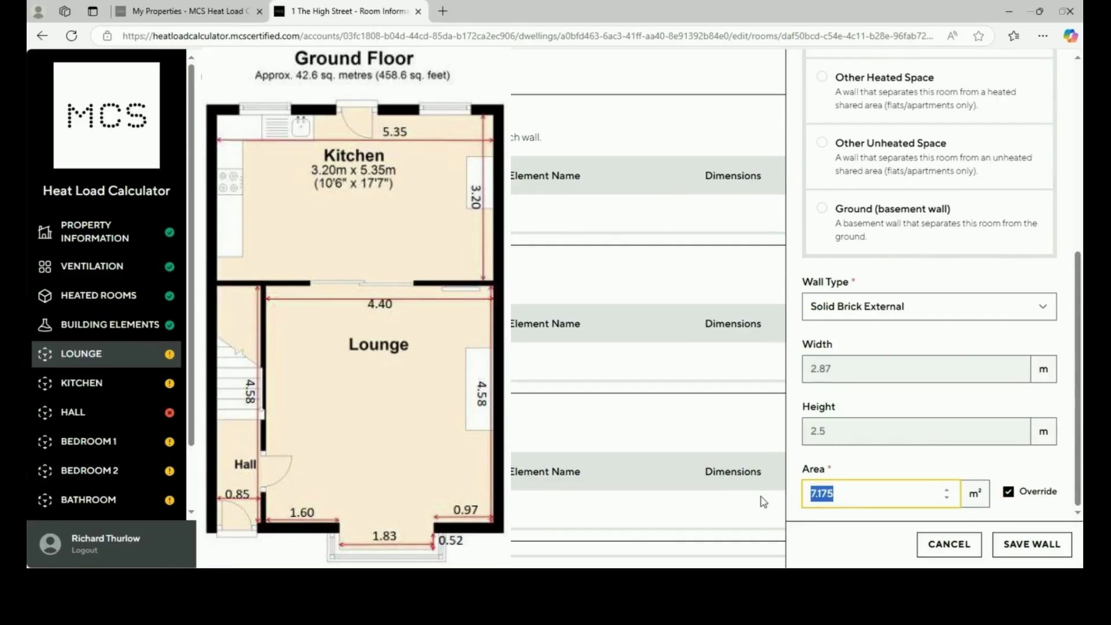
{"action": "type", "text": "8"}
{"action": "left_click", "coordinate": [938, 462]}
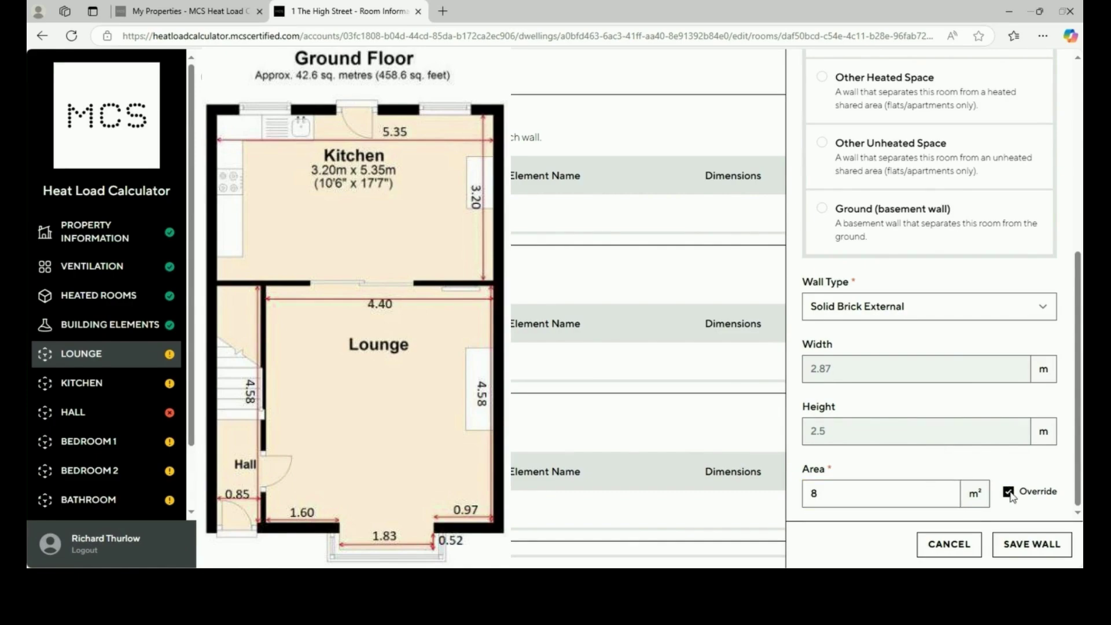
{"action": "left_click", "coordinate": [1010, 493]}
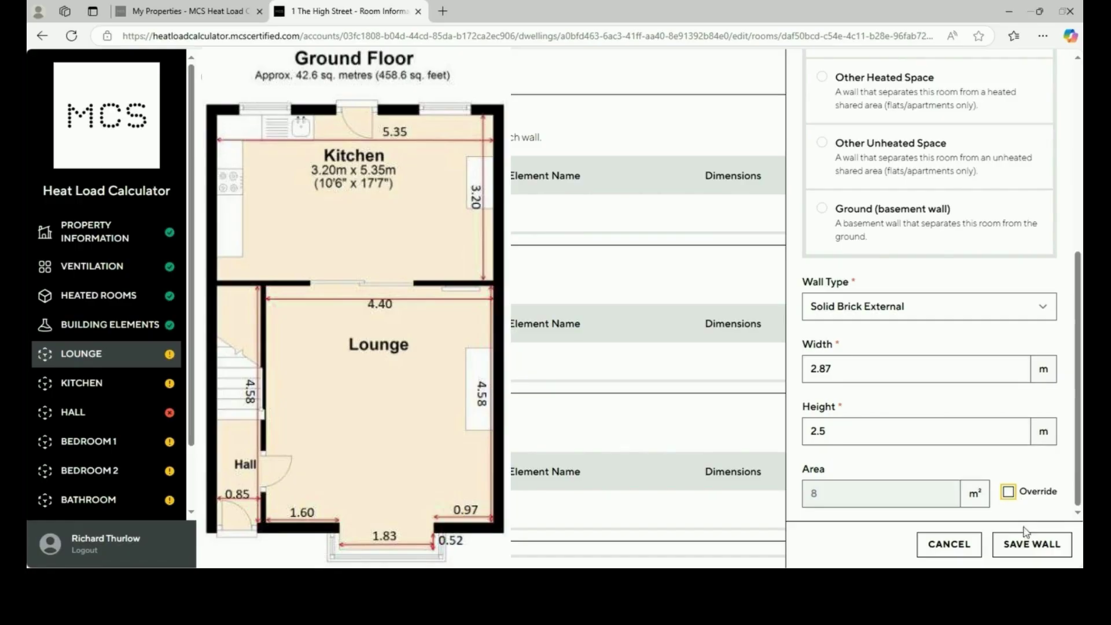
Save the wall and start a window on it with the type External Window.
{"action": "left_click", "coordinate": [1024, 553]}
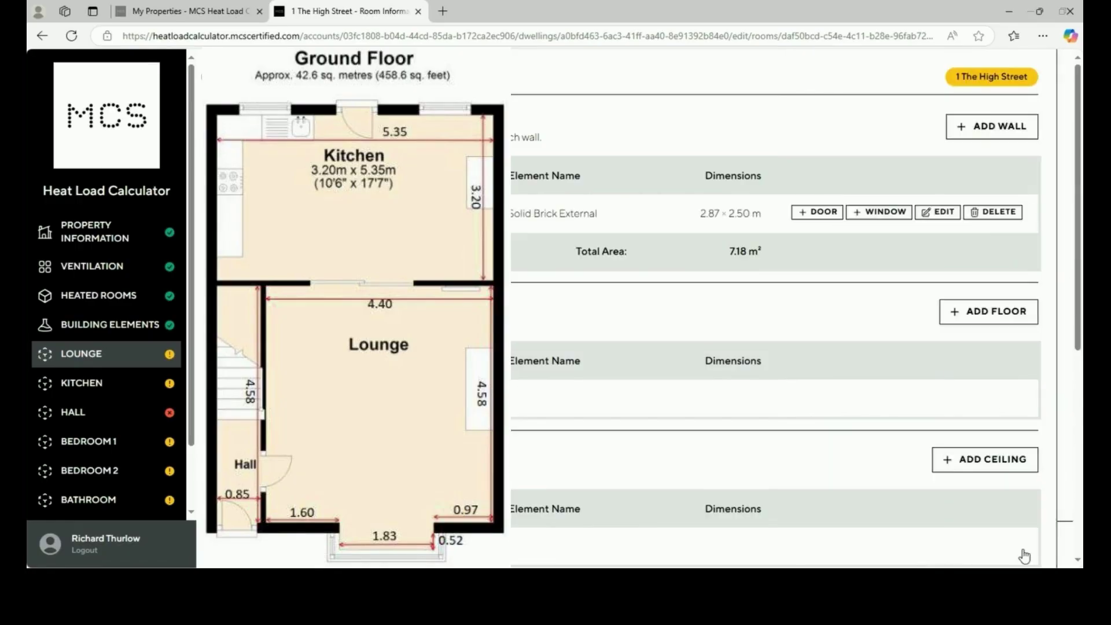
{"action": "left_click", "coordinate": [883, 214]}
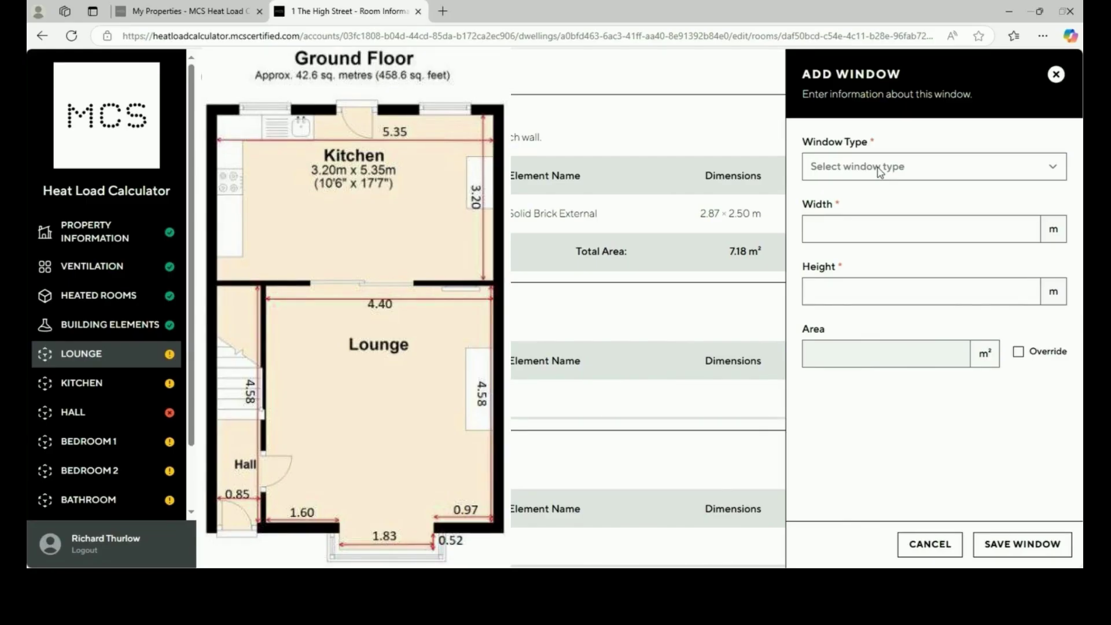
{"action": "left_click", "coordinate": [880, 169]}
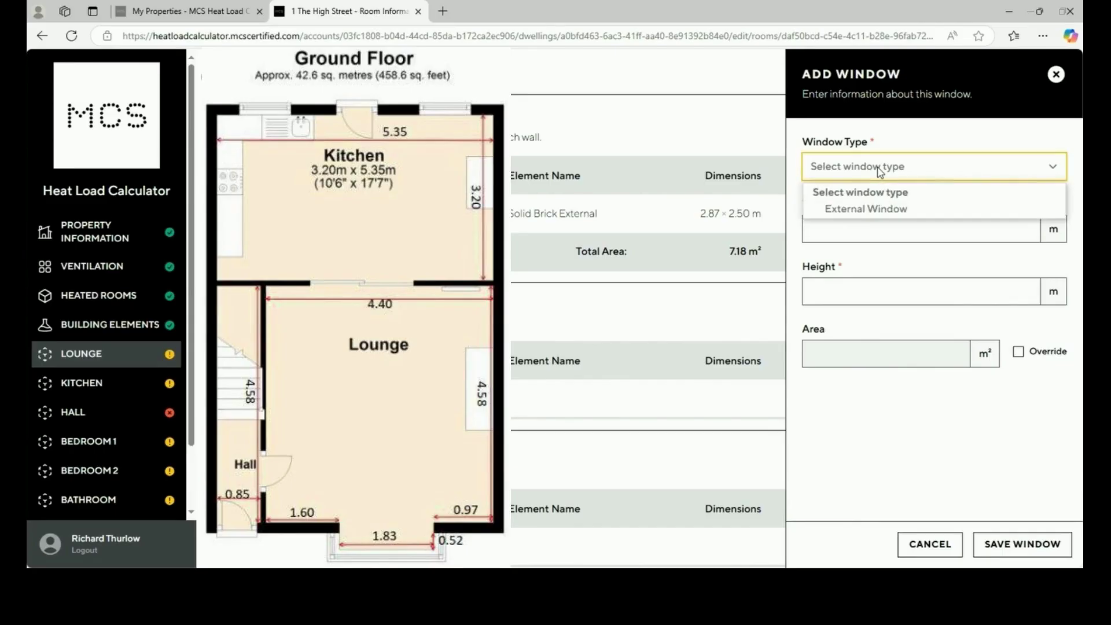
{"action": "left_click", "coordinate": [875, 210]}
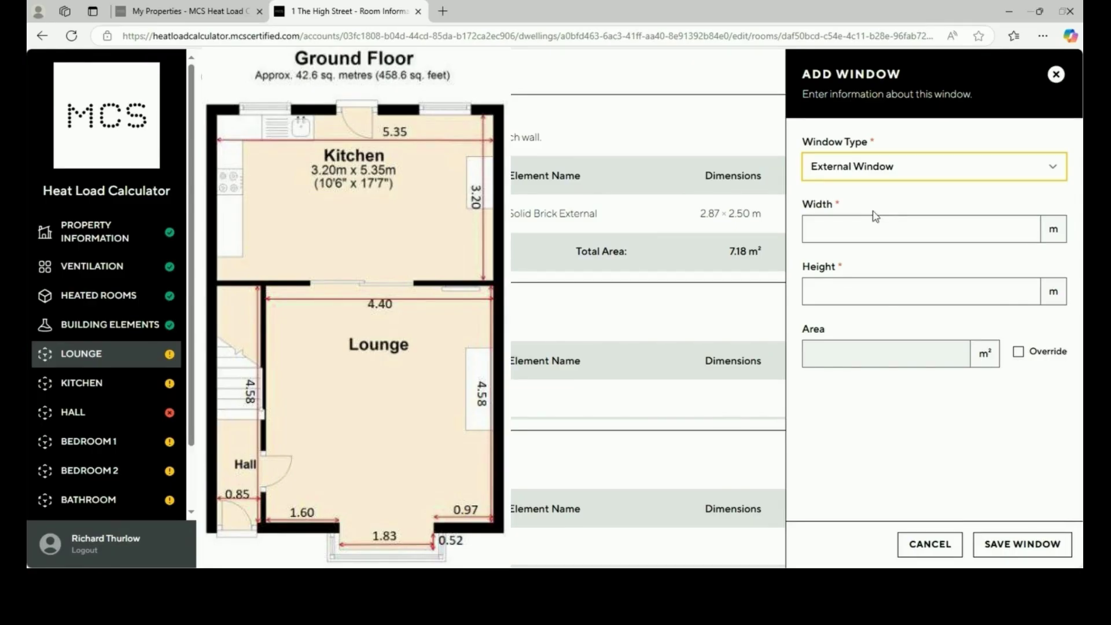
Set the window's width to 2.87 m and height to 1.56 m, and save the window.
{"action": "left_click", "coordinate": [867, 234]}
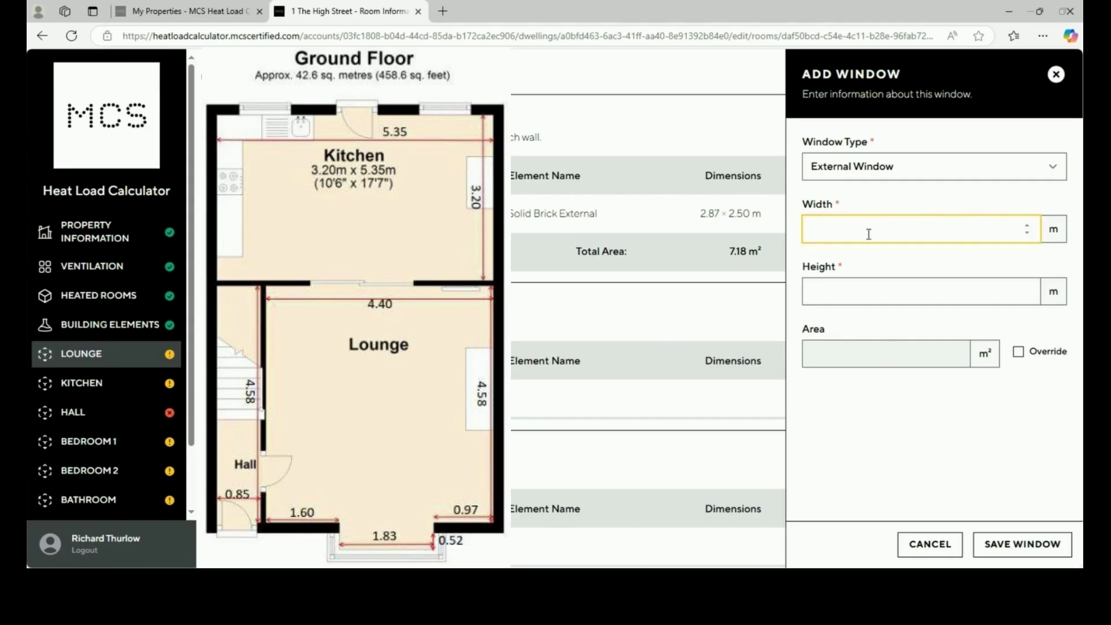
{"action": "type", "text": "2.87"}
{"action": "left_click", "coordinate": [877, 290]}
{"action": "type", "text": "1.5"}
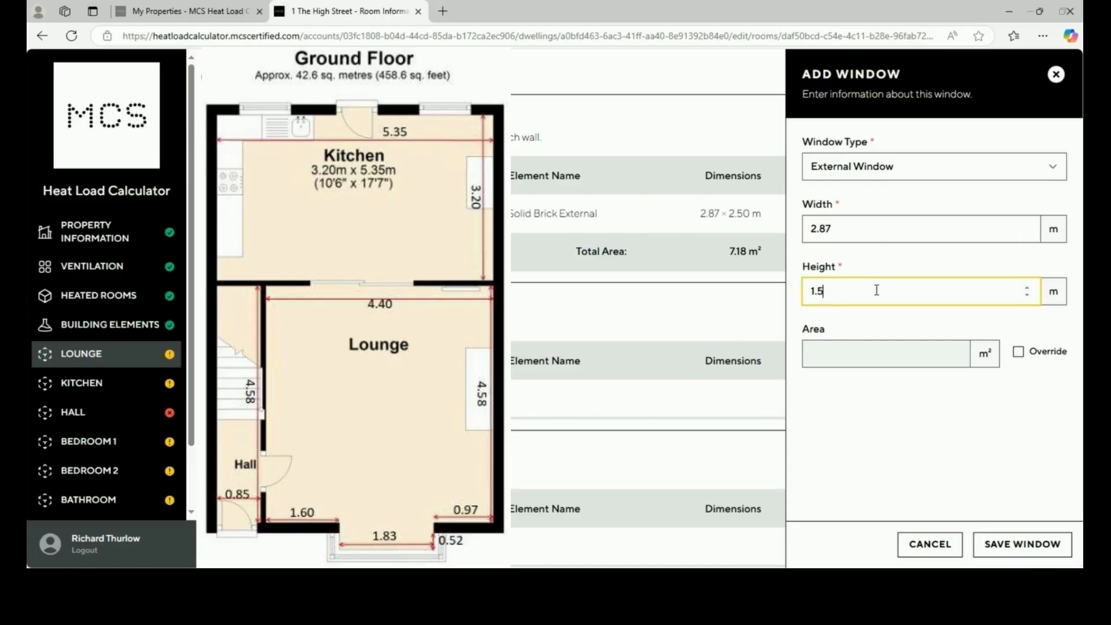
{"action": "type", "text": "6"}
{"action": "left_click", "coordinate": [887, 421]}
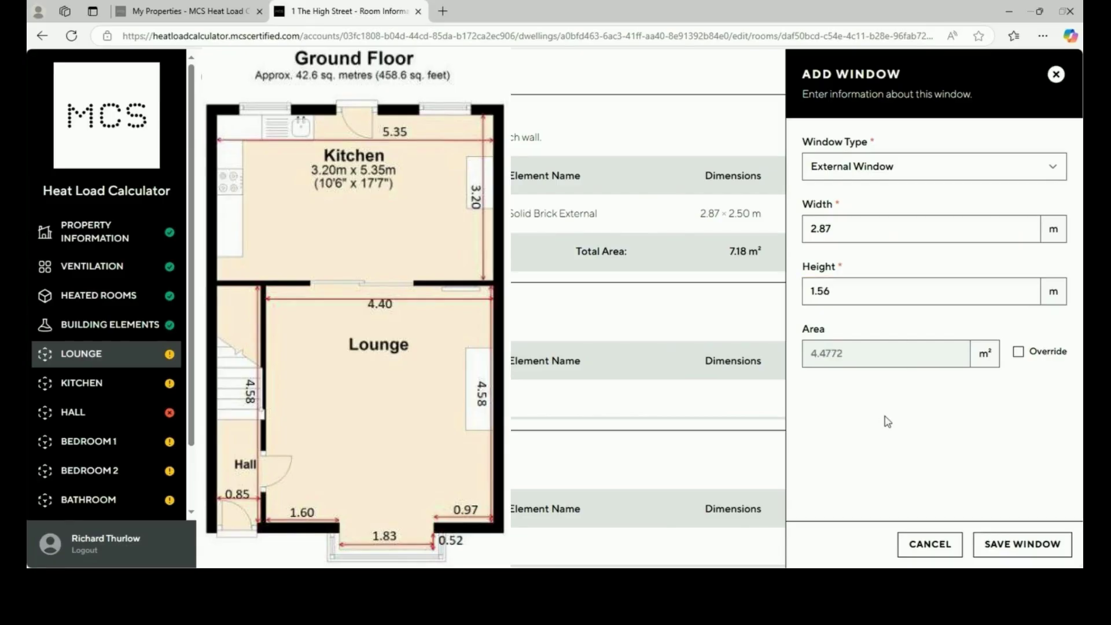
{"action": "left_click", "coordinate": [1008, 551]}
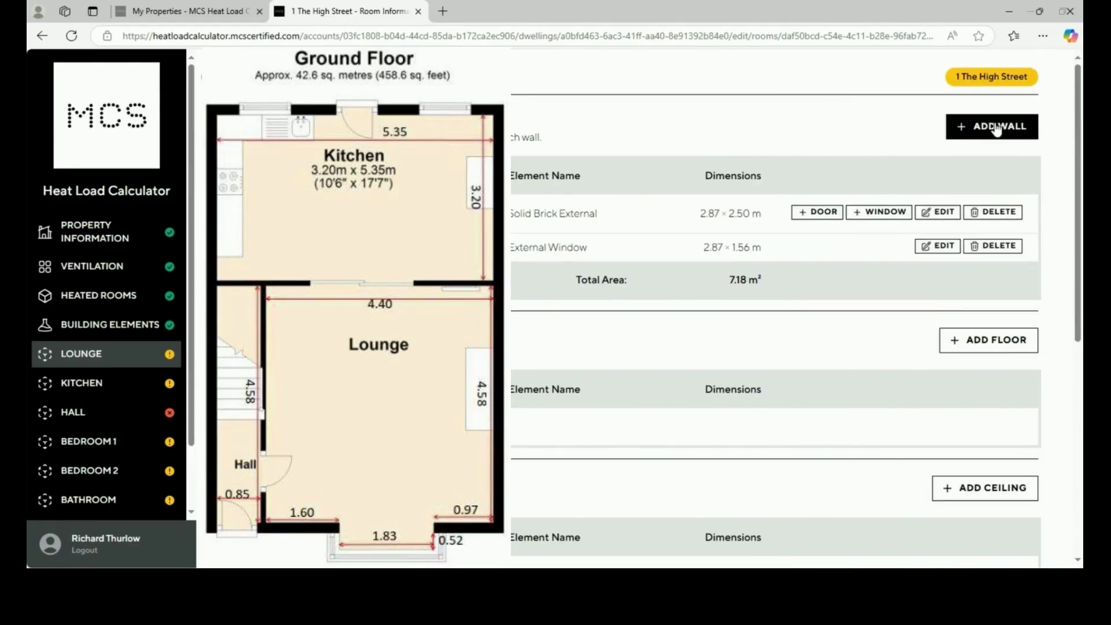
Start a second lounge wall with Exterior as the adjacent space and Solid Brick External as the wall type.
{"action": "left_click", "coordinate": [997, 127]}
{"action": "left_click", "coordinate": [963, 198]}
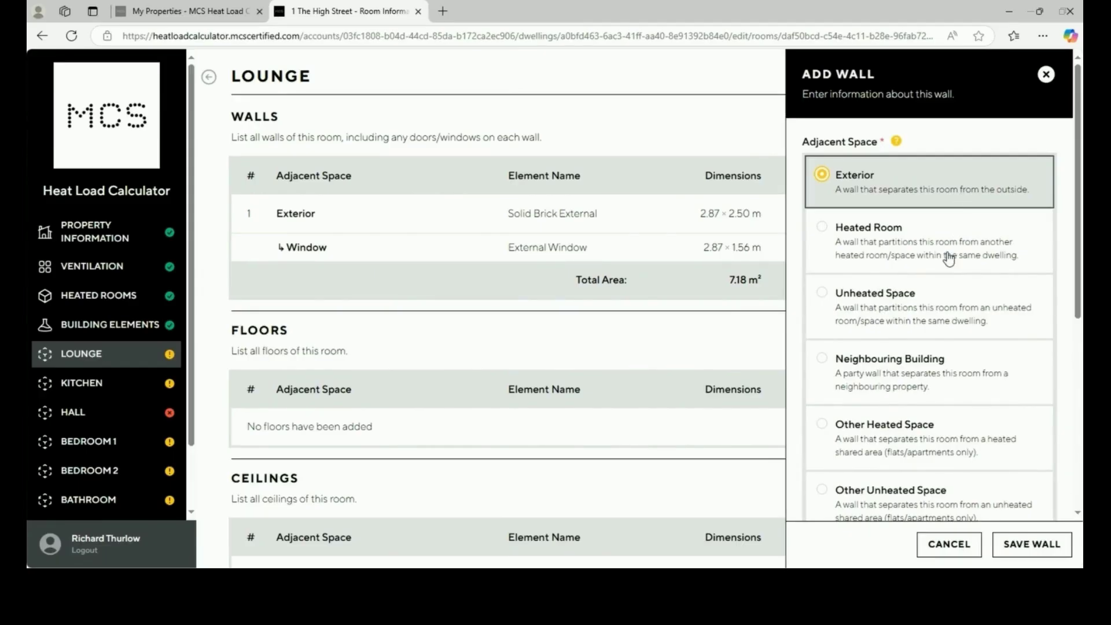
{"action": "scroll", "coordinate": [949, 259], "scroll_direction": "down", "scroll_amount": 2}
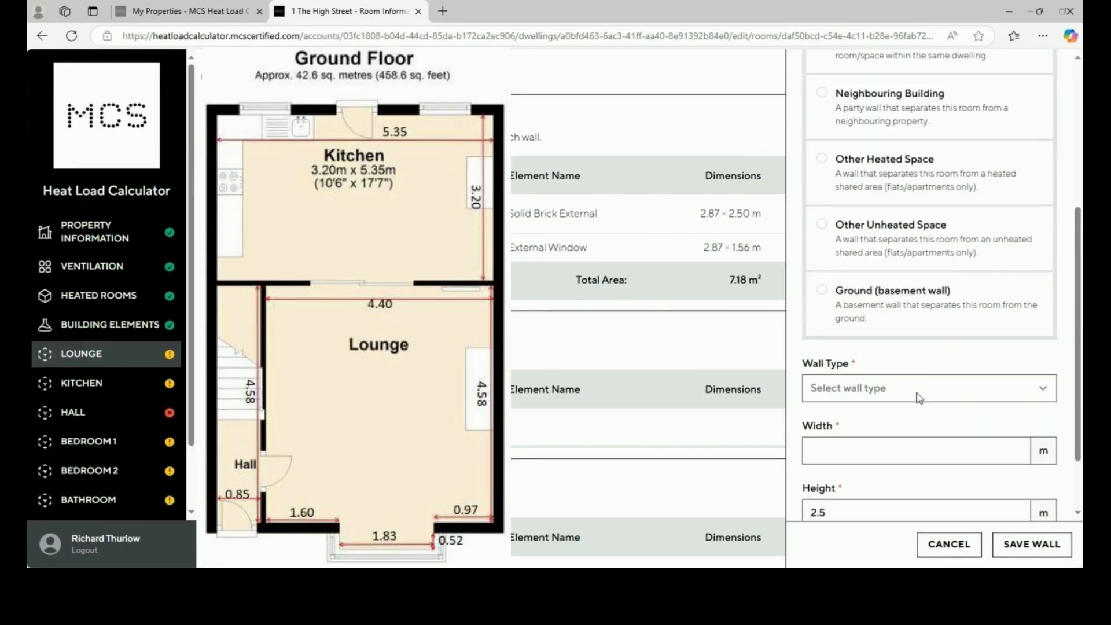
{"action": "left_click", "coordinate": [919, 389]}
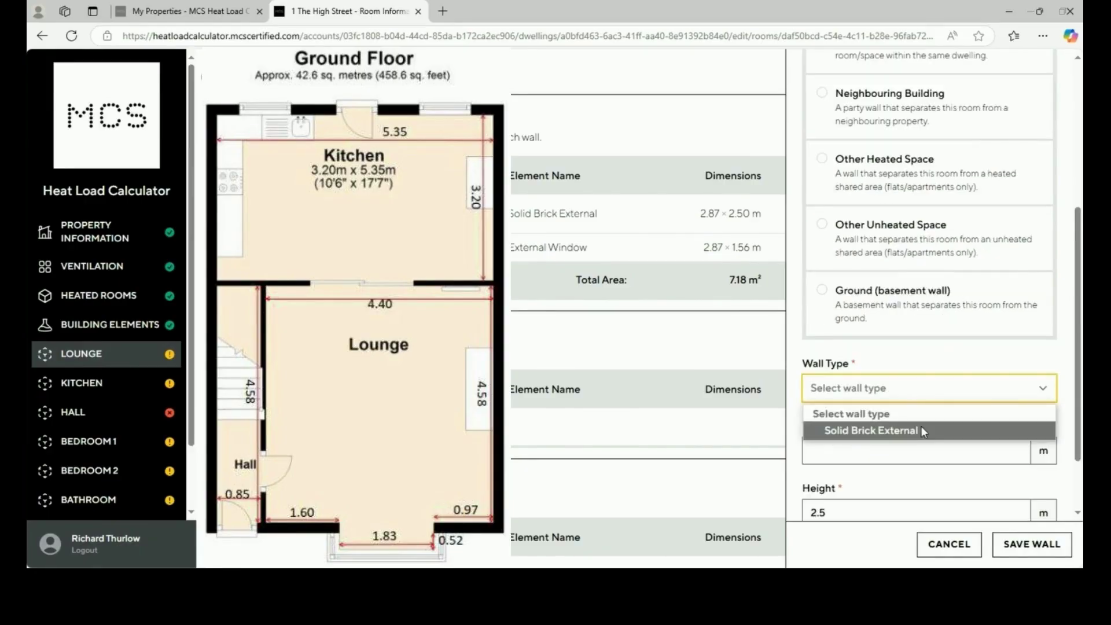
{"action": "left_click", "coordinate": [922, 429]}
Set the second wall's width to 2.57 m and height to 2.63 m, and save the wall.
{"action": "left_click", "coordinate": [927, 448]}
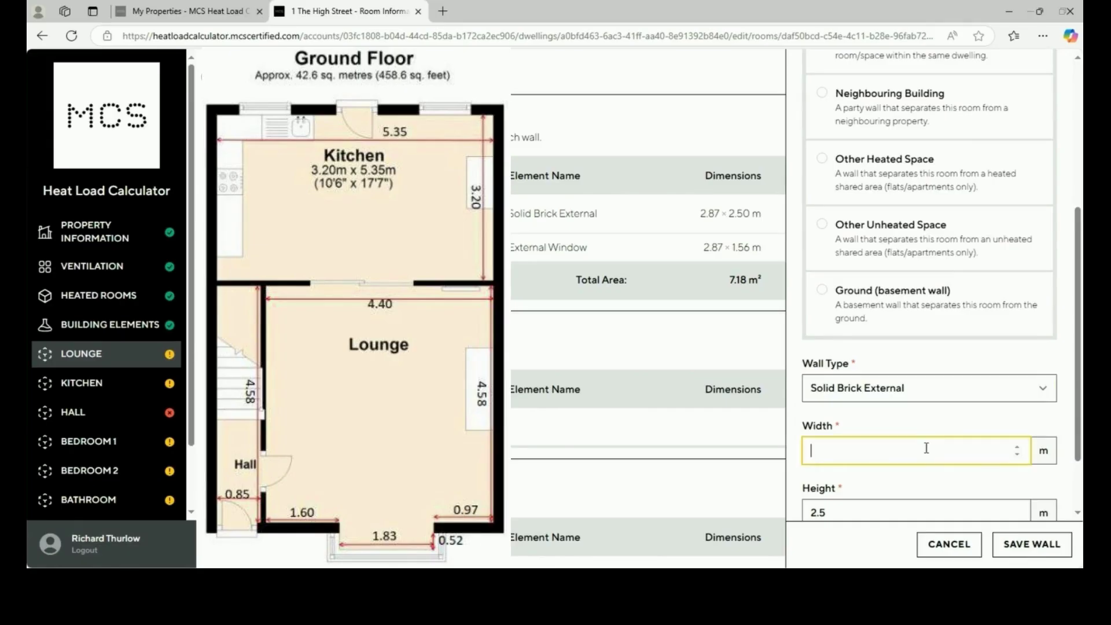
{"action": "type", "text": "2.57"}
{"action": "scroll", "coordinate": [927, 448], "scroll_direction": "down", "scroll_amount": 2}
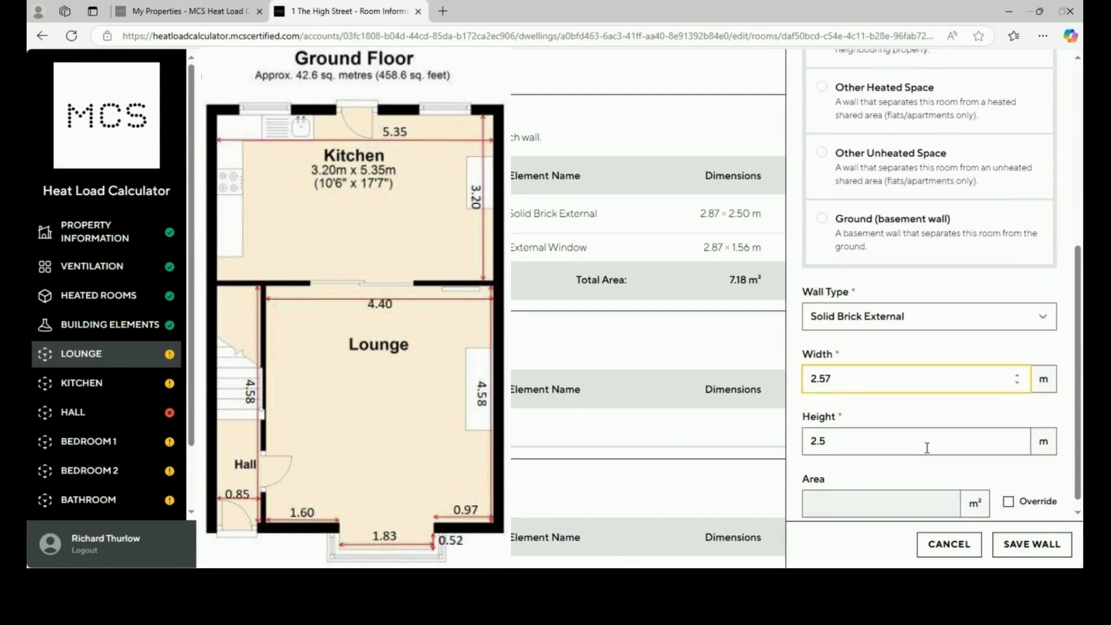
{"action": "left_click", "coordinate": [897, 436]}
{"action": "key", "text": "BackSpace"}
{"action": "type", "text": "6"}
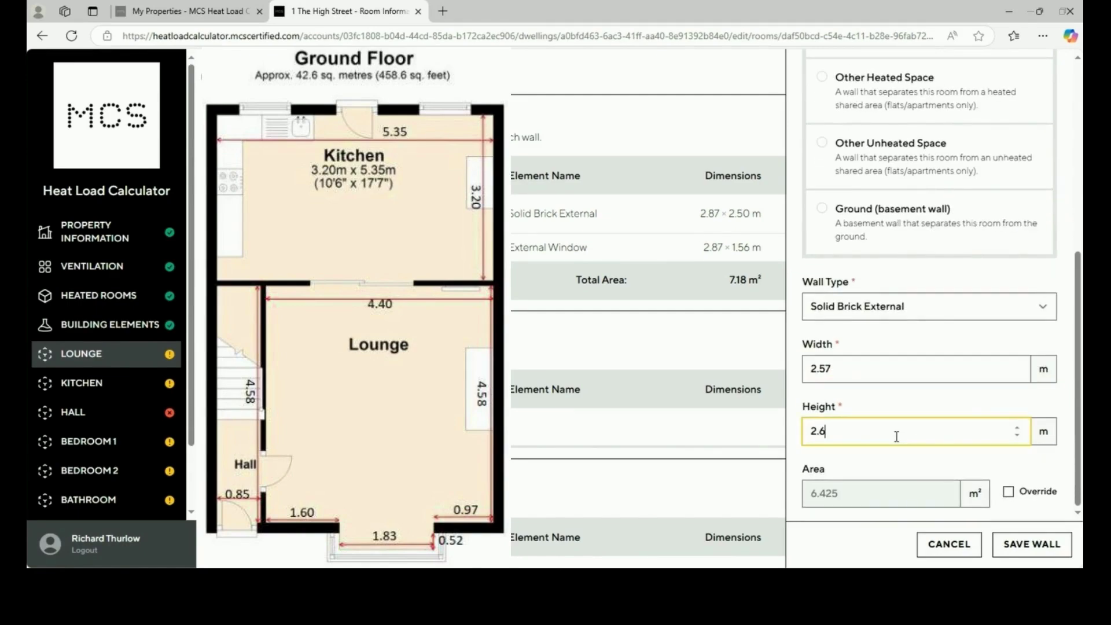
{"action": "type", "text": "5"}
{"action": "key", "text": "BackSpace"}
{"action": "type", "text": "3"}
{"action": "left_click", "coordinate": [875, 472]}
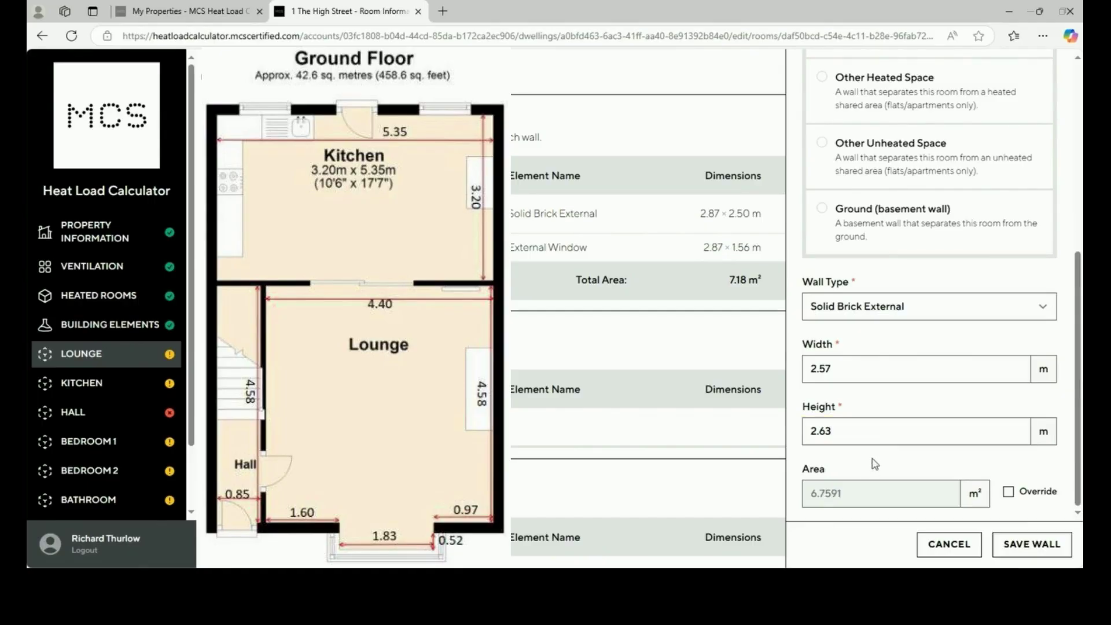
{"action": "left_click", "coordinate": [1044, 556]}
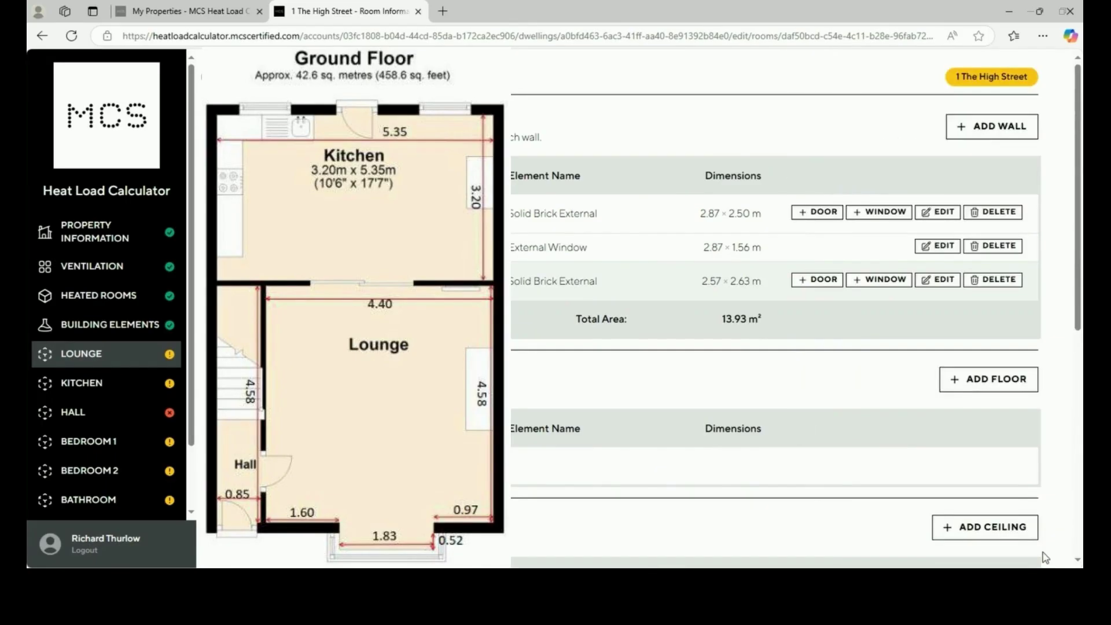
Start a third lounge wall as a Heated Room partition adjacent to the Kitchen, with Solid Brick Internal as the wall type.
{"action": "left_click", "coordinate": [989, 129]}
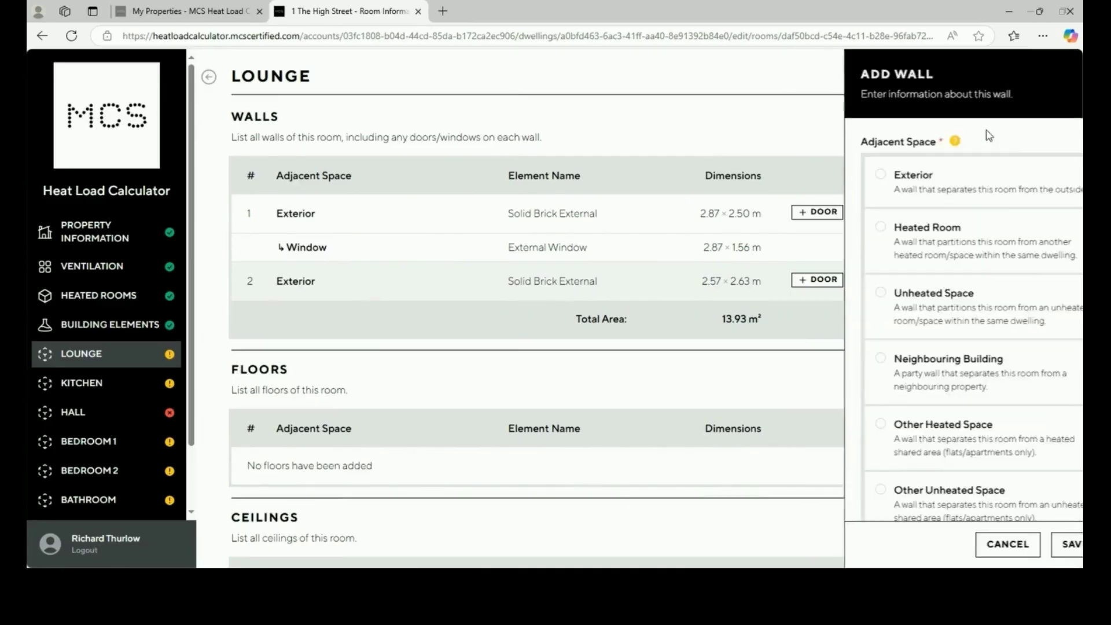
{"action": "left_click", "coordinate": [938, 240]}
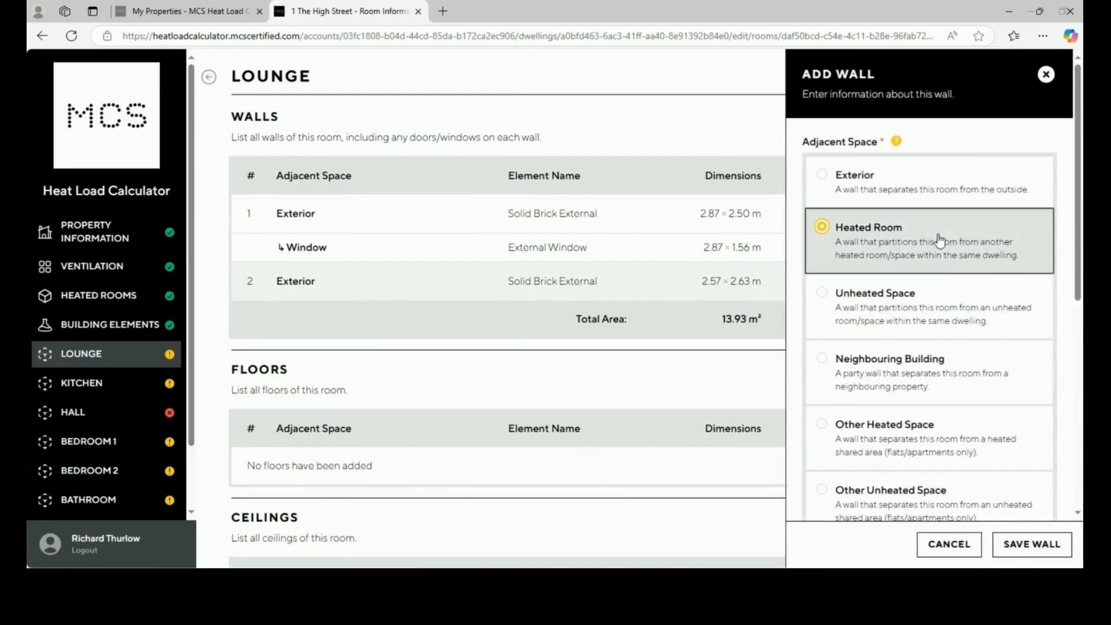
{"action": "scroll", "coordinate": [942, 350], "scroll_direction": "down", "scroll_amount": 3}
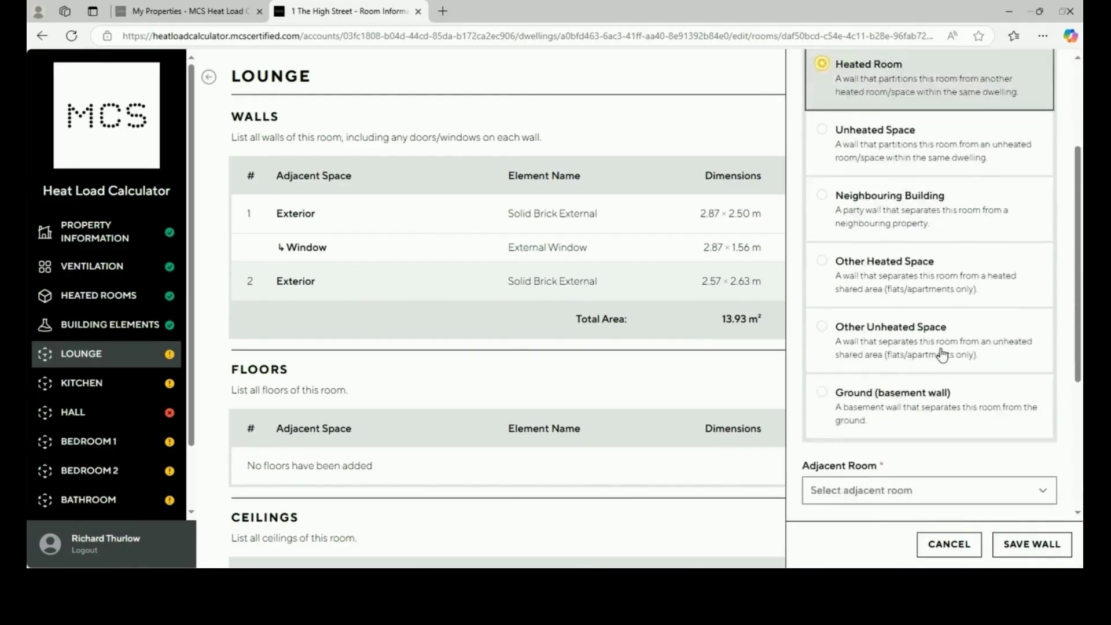
{"action": "scroll", "coordinate": [942, 354], "scroll_direction": "down", "scroll_amount": 4}
{"action": "left_click", "coordinate": [921, 262]}
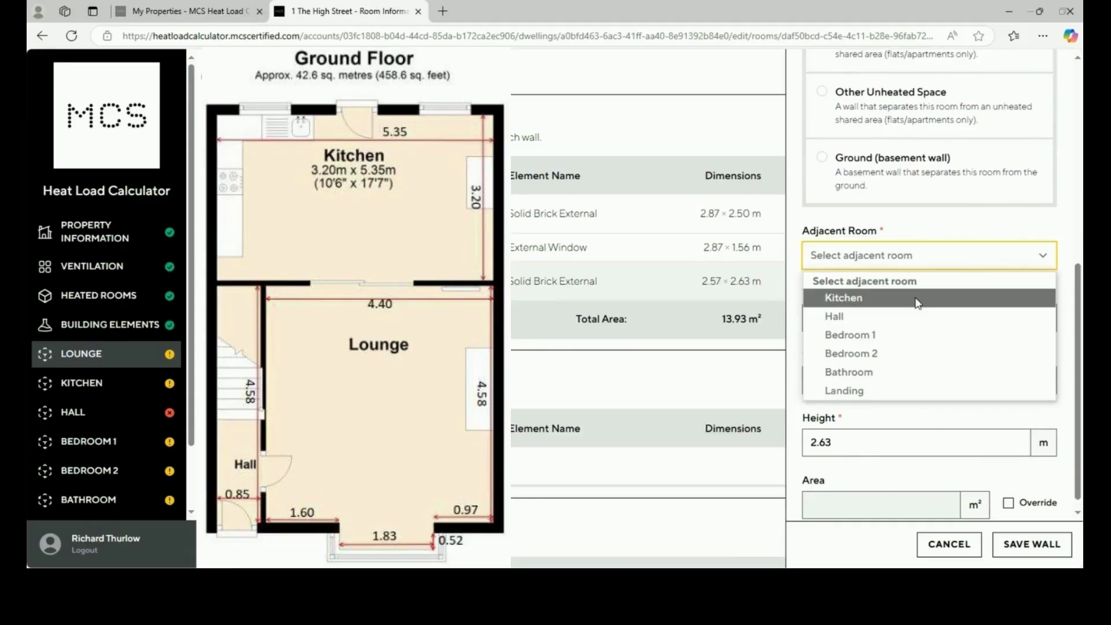
{"action": "left_click", "coordinate": [919, 298]}
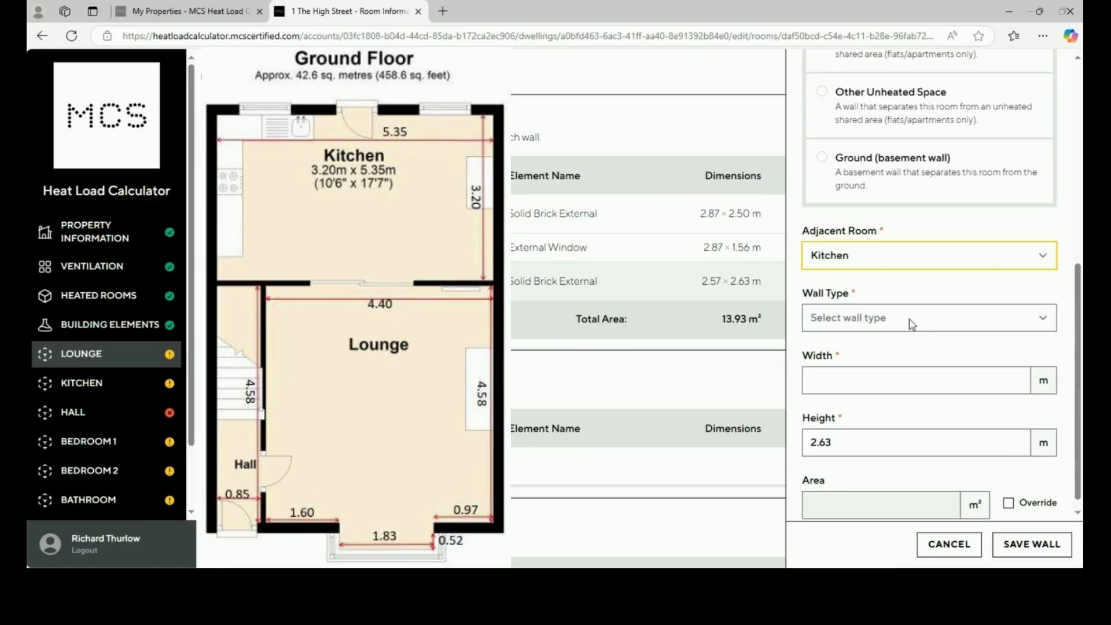
{"action": "left_click", "coordinate": [912, 323]}
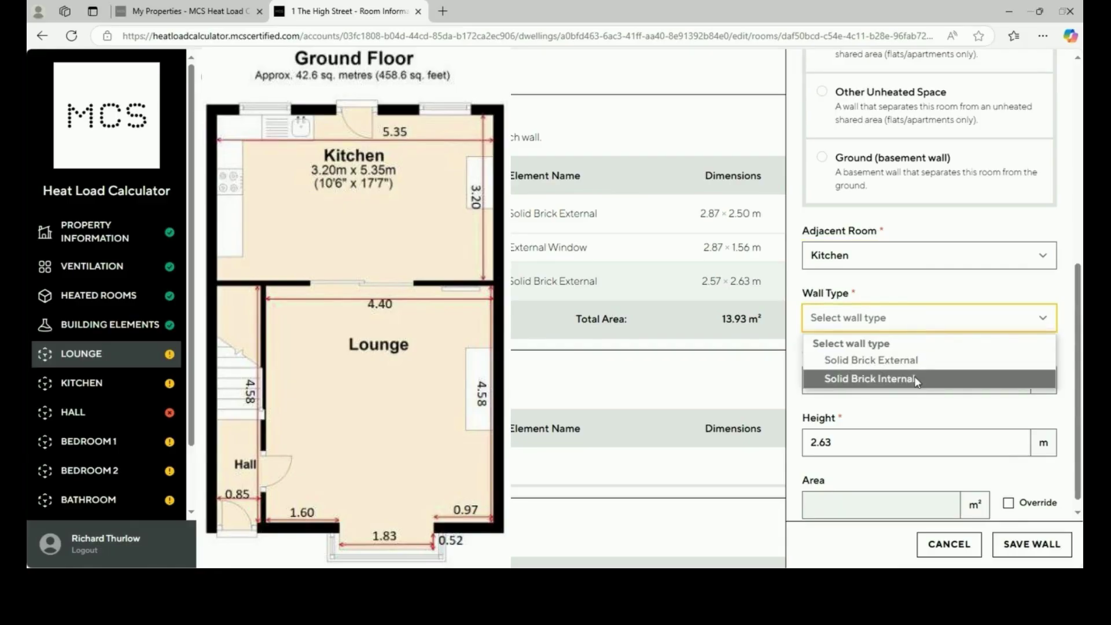
{"action": "left_click", "coordinate": [917, 379]}
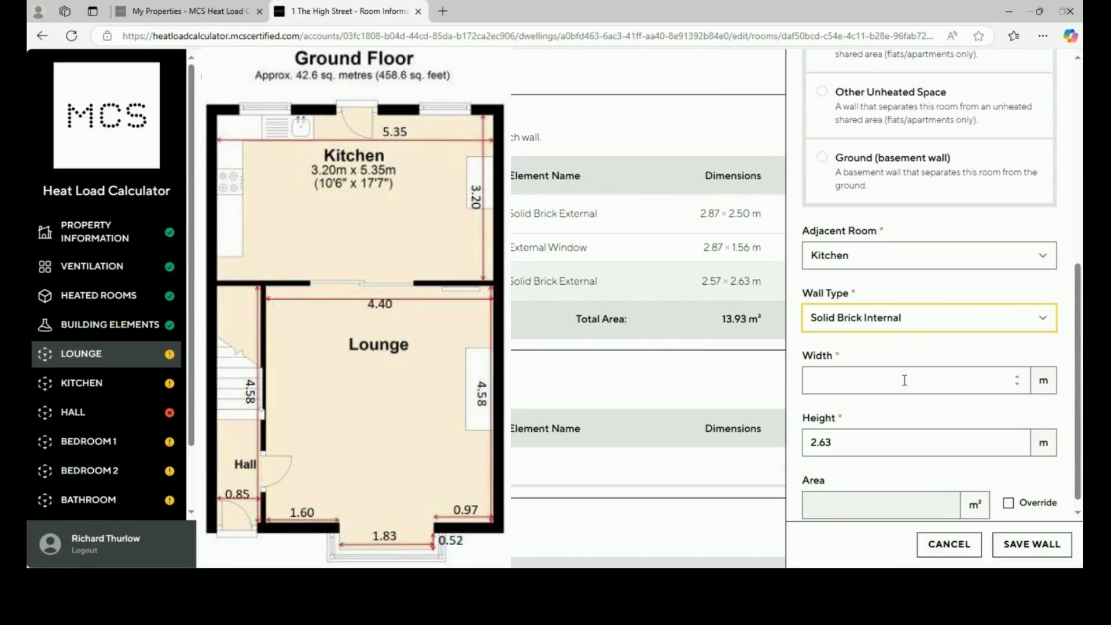
Set the kitchen partition wall's width to 4.40 m and save the wall.
{"action": "left_click", "coordinate": [906, 385]}
{"action": "type", "text": "4"}
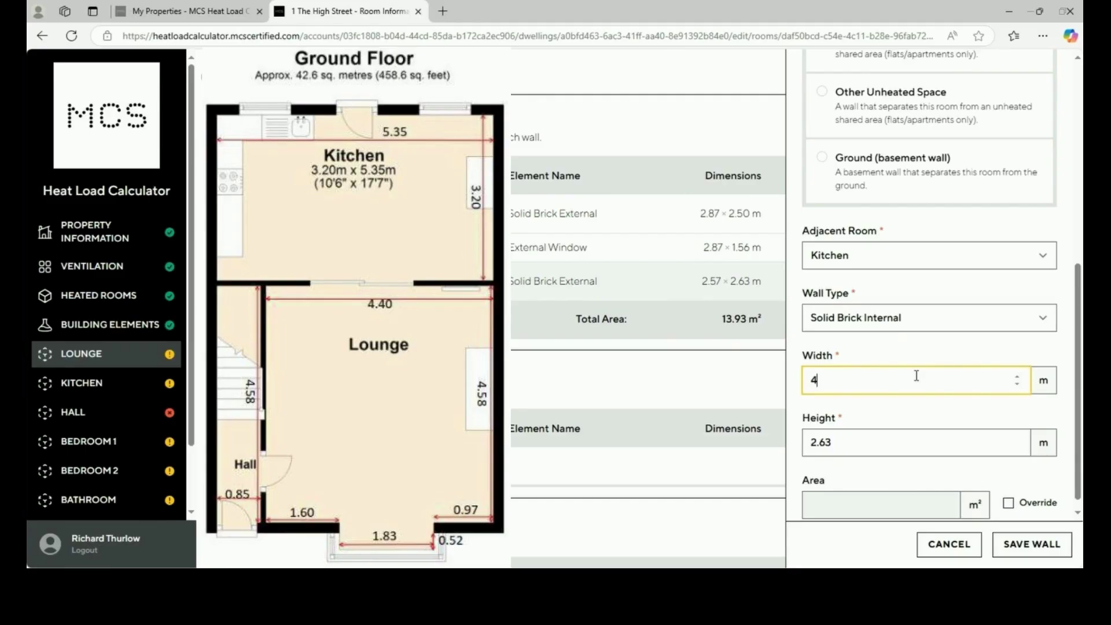
{"action": "type", "text": ".40"}
{"action": "left_click", "coordinate": [1017, 544]}
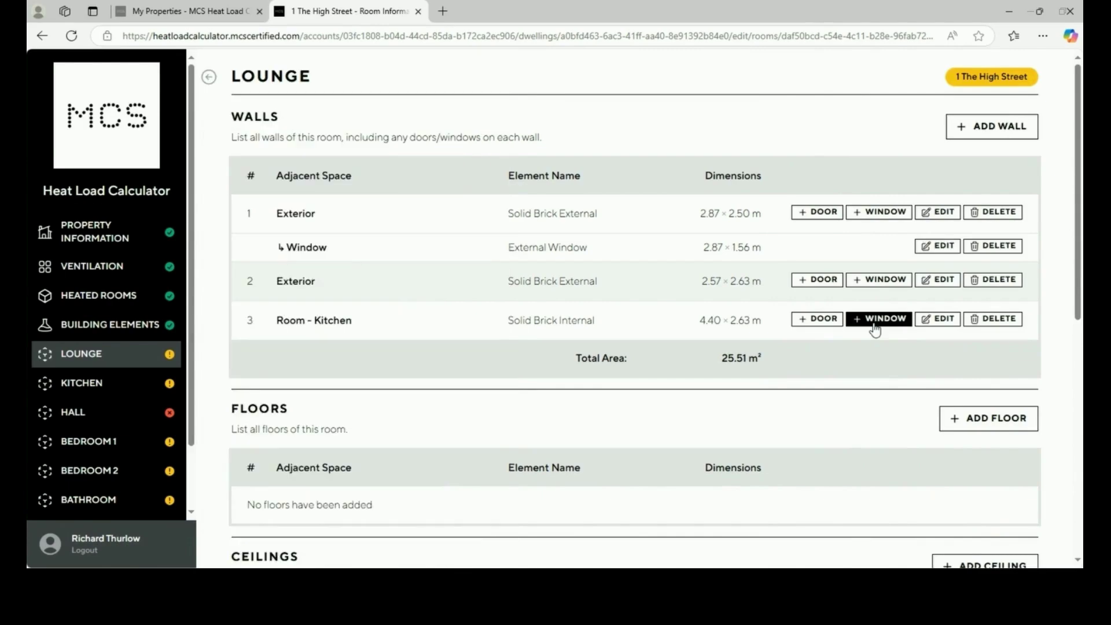
Add an Internal Window 1.83 m wide and 1.70 m high to the kitchen partition wall, and save it.
{"action": "left_click", "coordinate": [875, 320]}
{"action": "left_click", "coordinate": [874, 177]}
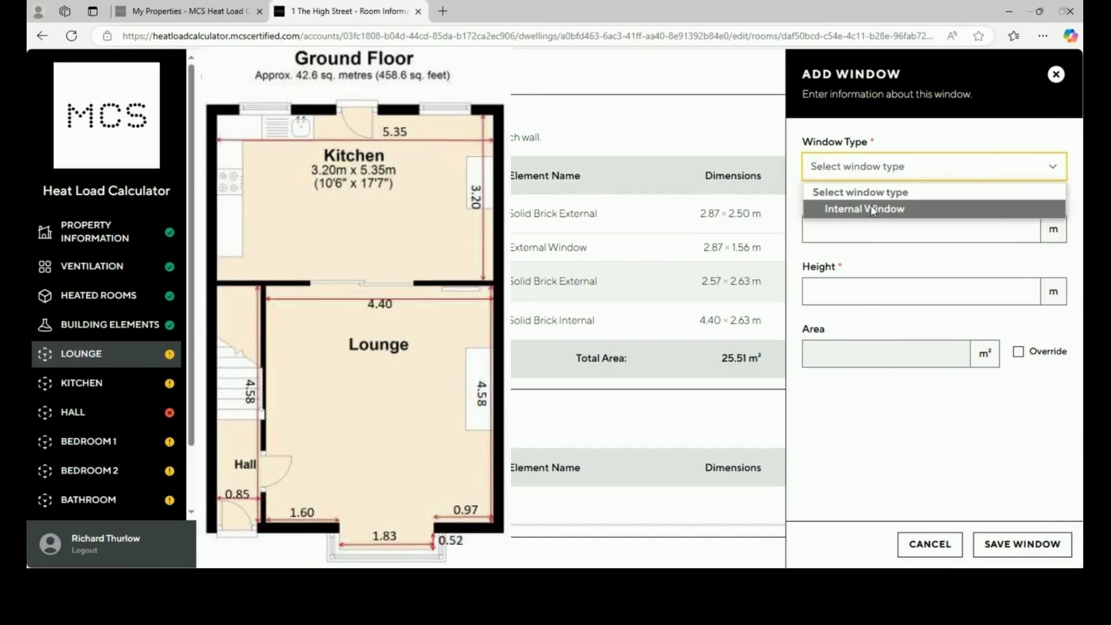
{"action": "left_click", "coordinate": [872, 210]}
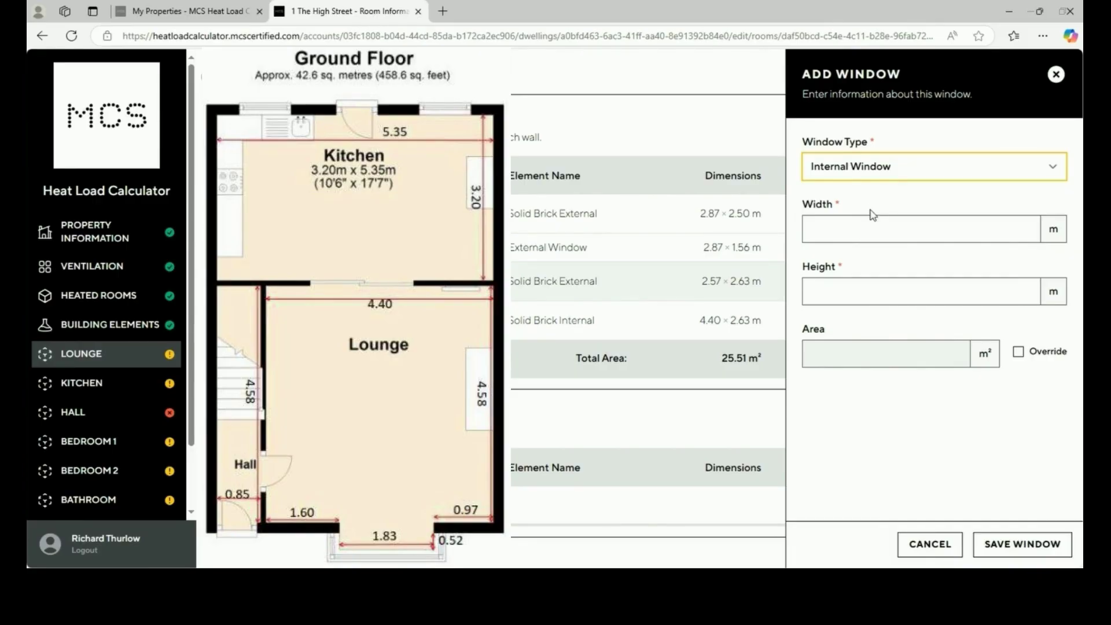
{"action": "left_click", "coordinate": [855, 232]}
{"action": "type", "text": "1.83"}
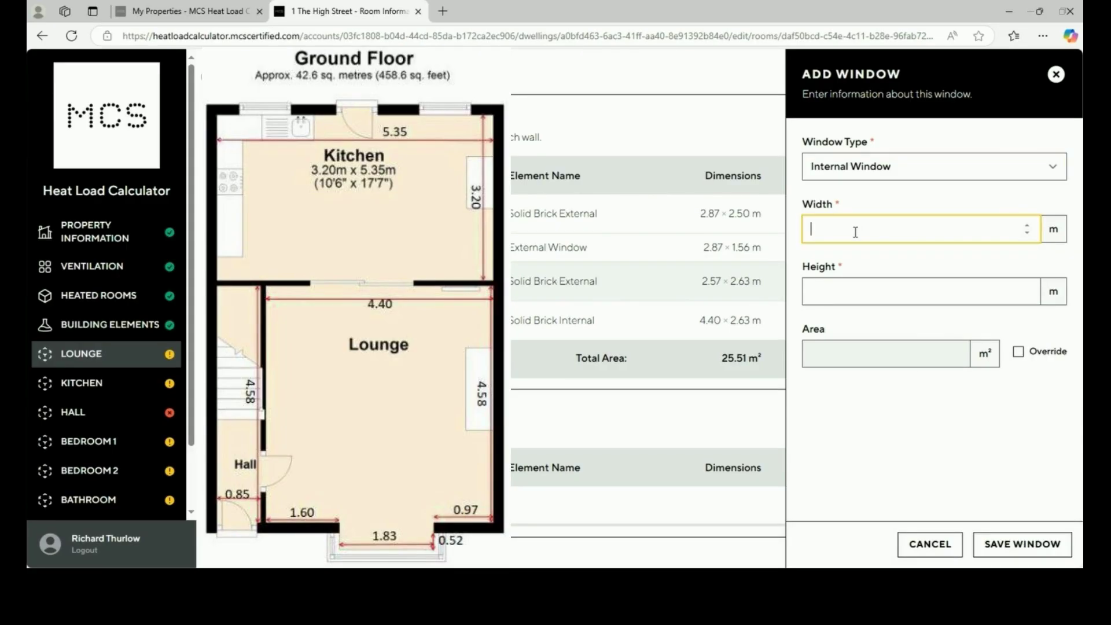
{"action": "left_click", "coordinate": [826, 299]}
{"action": "type", "text": "1.70"}
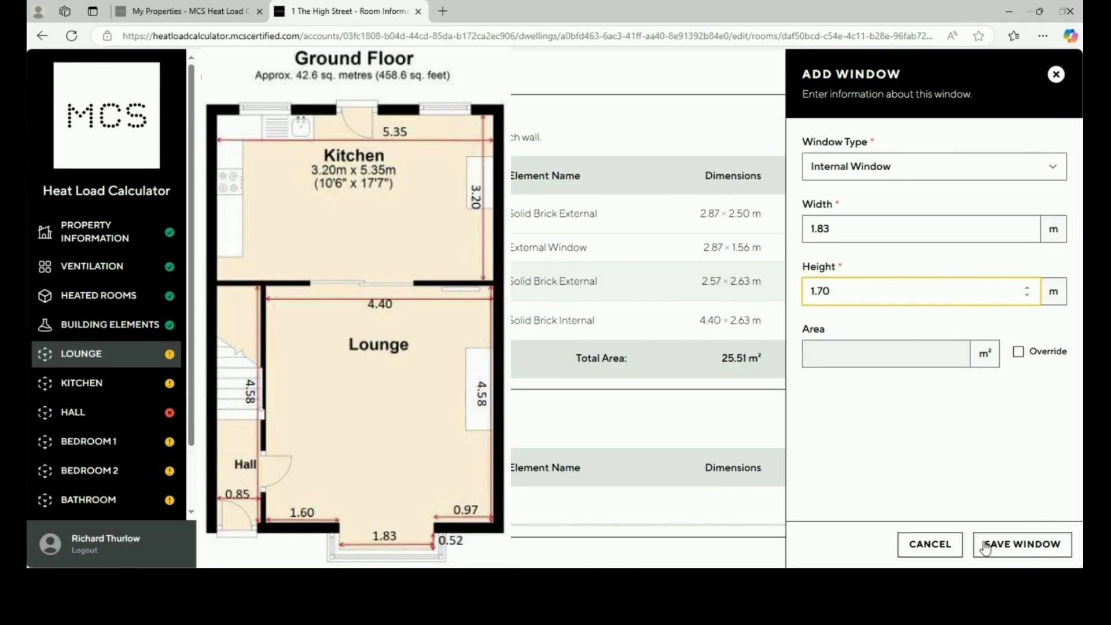
{"action": "left_click", "coordinate": [1013, 553]}
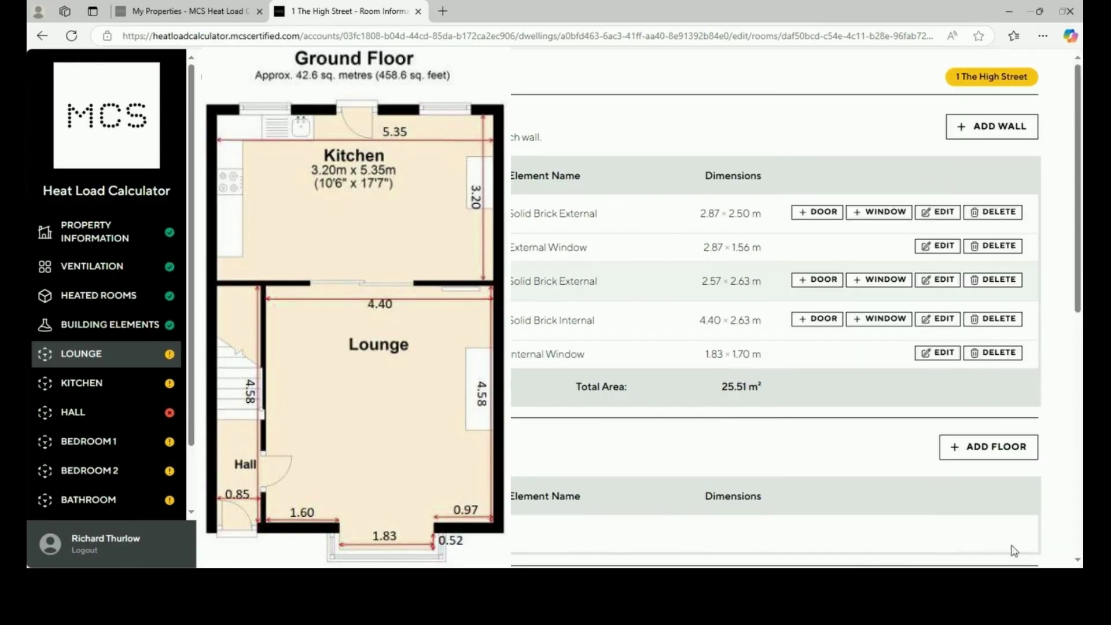
Start a fourth lounge wall as a Heated Room partition adjacent to the Hall, with Solid Brick Internal as the wall type.
{"action": "left_click", "coordinate": [979, 128]}
{"action": "left_click", "coordinate": [950, 242]}
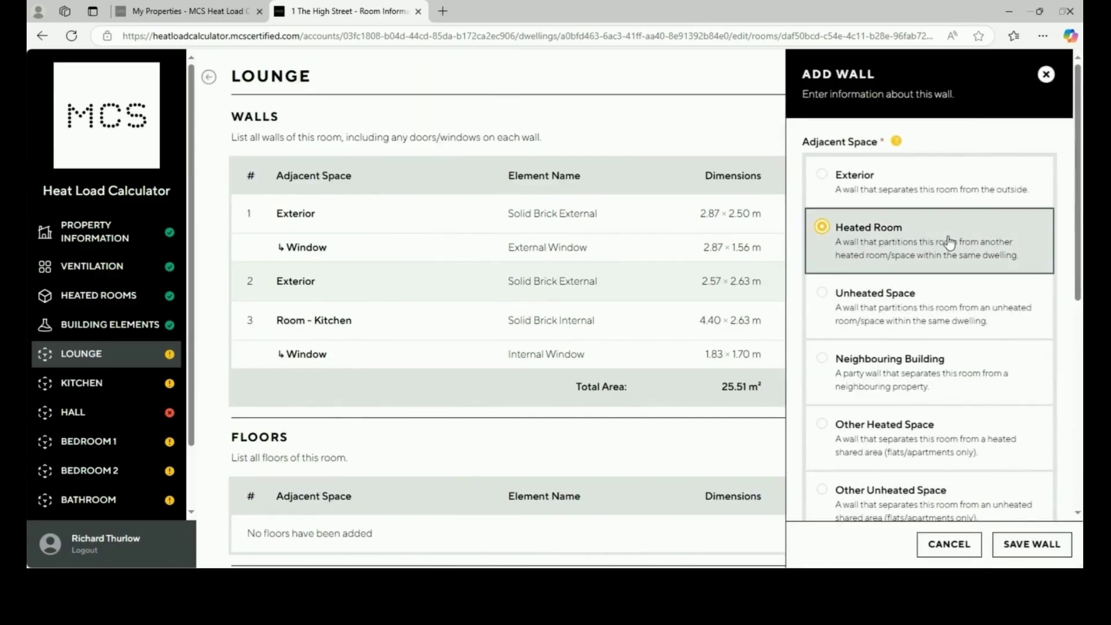
{"action": "scroll", "coordinate": [938, 336], "scroll_direction": "down", "scroll_amount": 6}
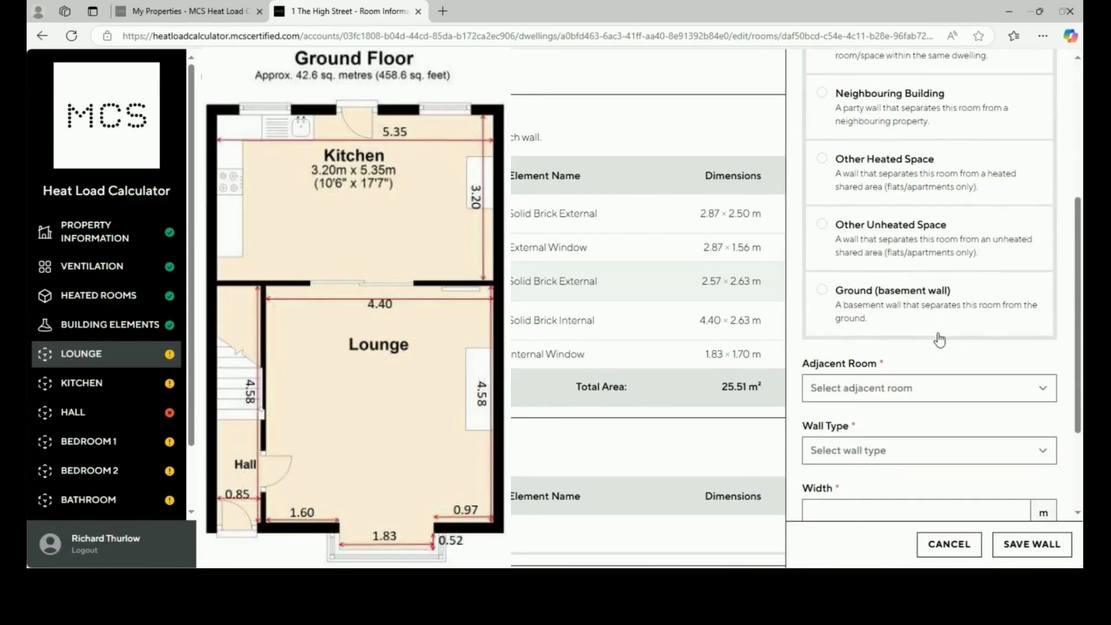
{"action": "left_click", "coordinate": [939, 339]}
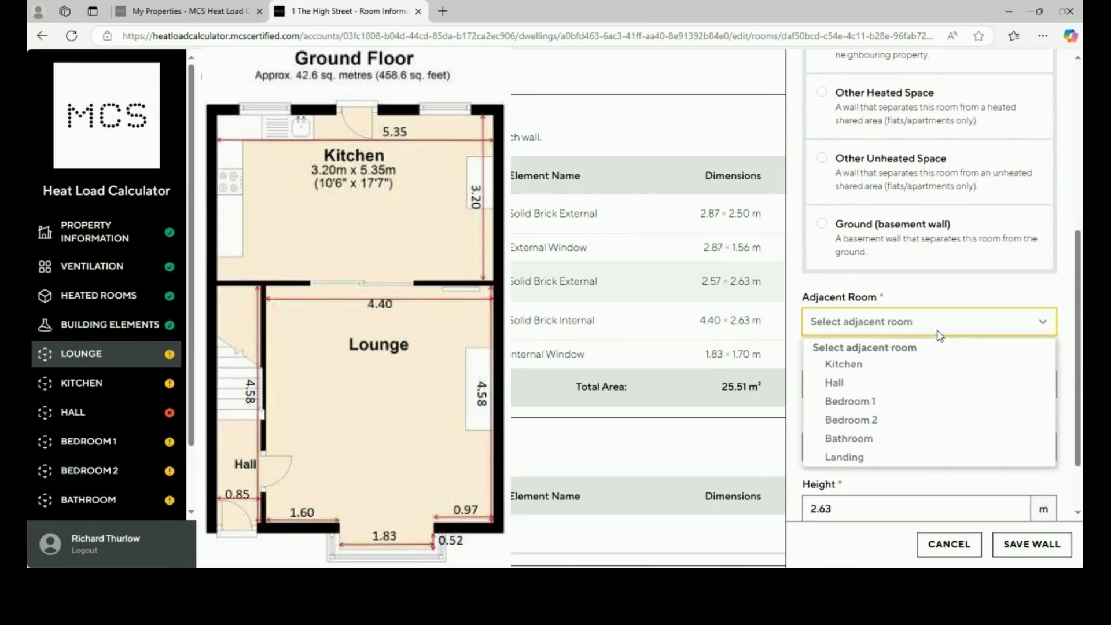
{"action": "left_click", "coordinate": [924, 385]}
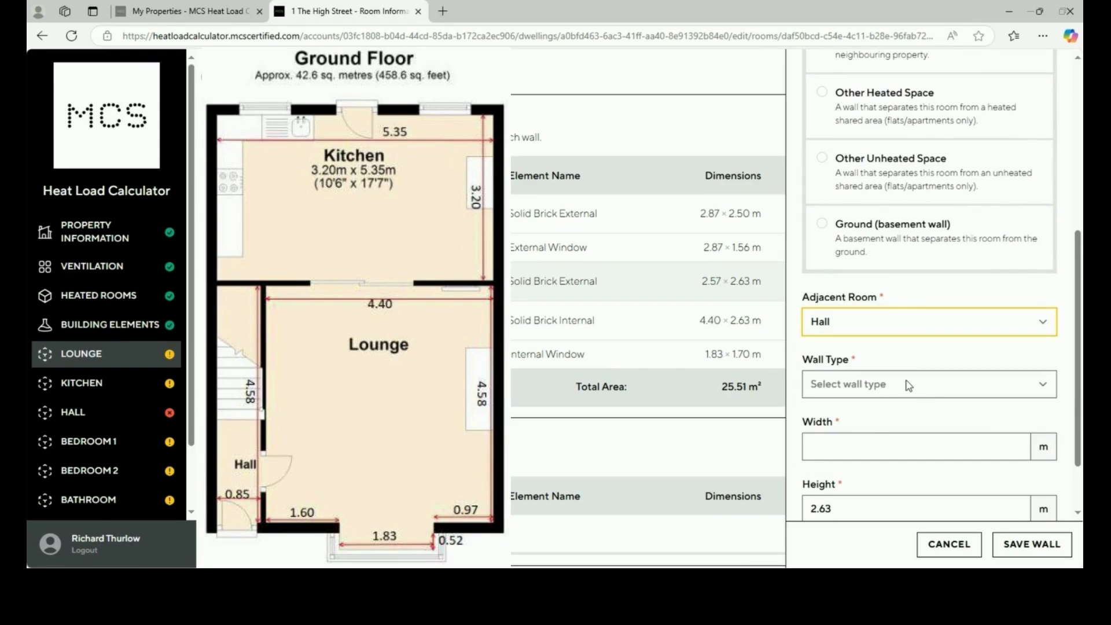
{"action": "left_click", "coordinate": [909, 386]}
{"action": "left_click", "coordinate": [907, 444]}
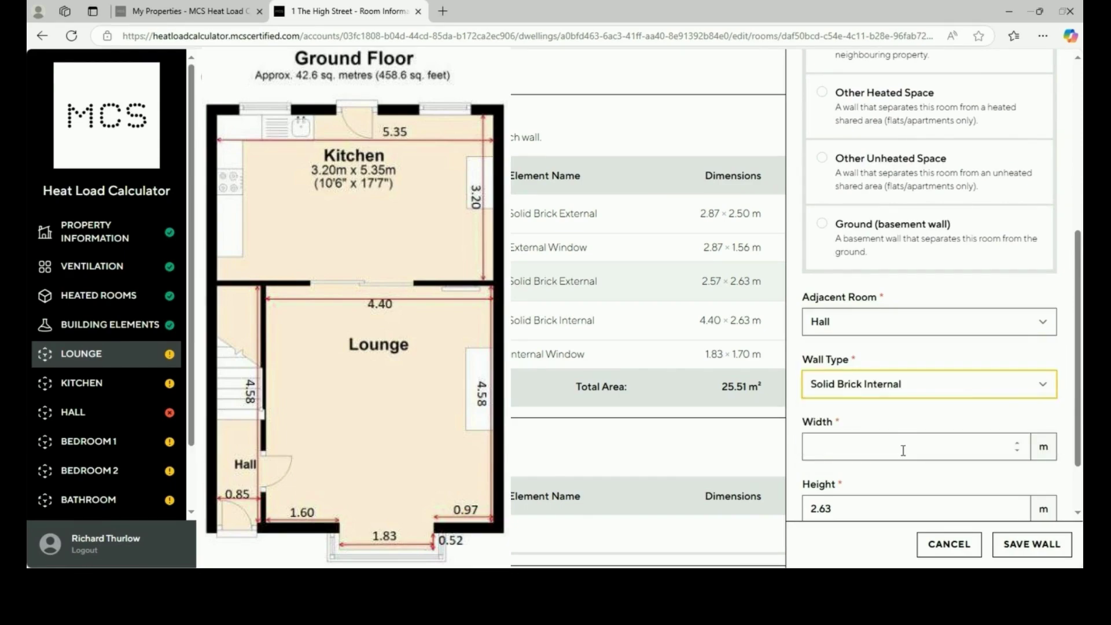
Set the hall partition wall's width to 4.58 m and save the wall.
{"action": "left_click", "coordinate": [904, 451]}
{"action": "type", "text": "4.58"}
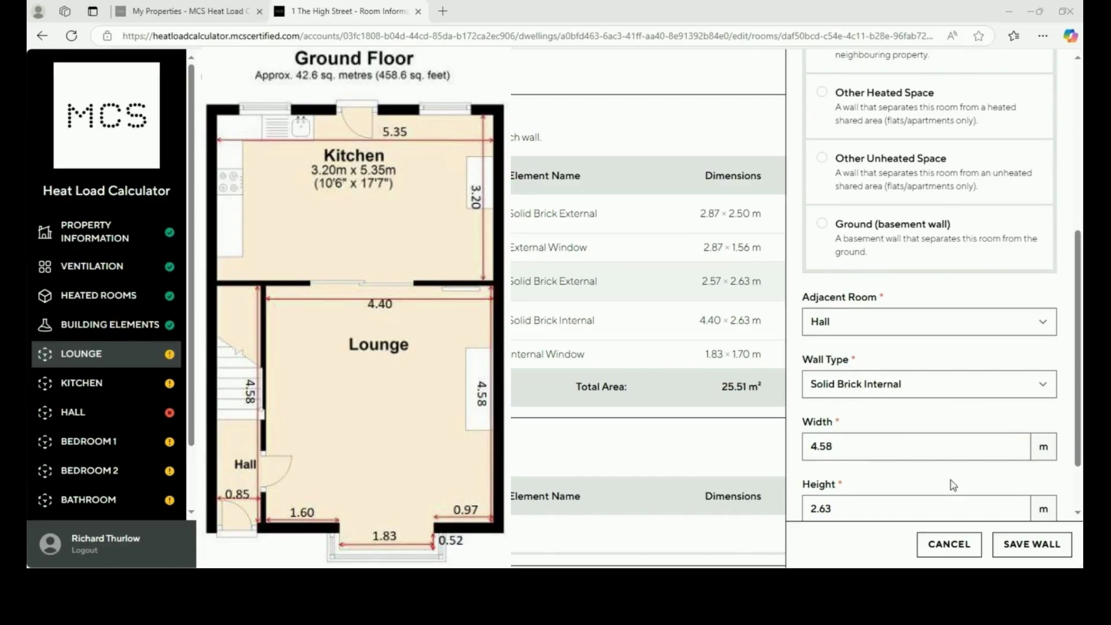
{"action": "scroll", "coordinate": [950, 477], "scroll_direction": "down", "scroll_amount": 1}
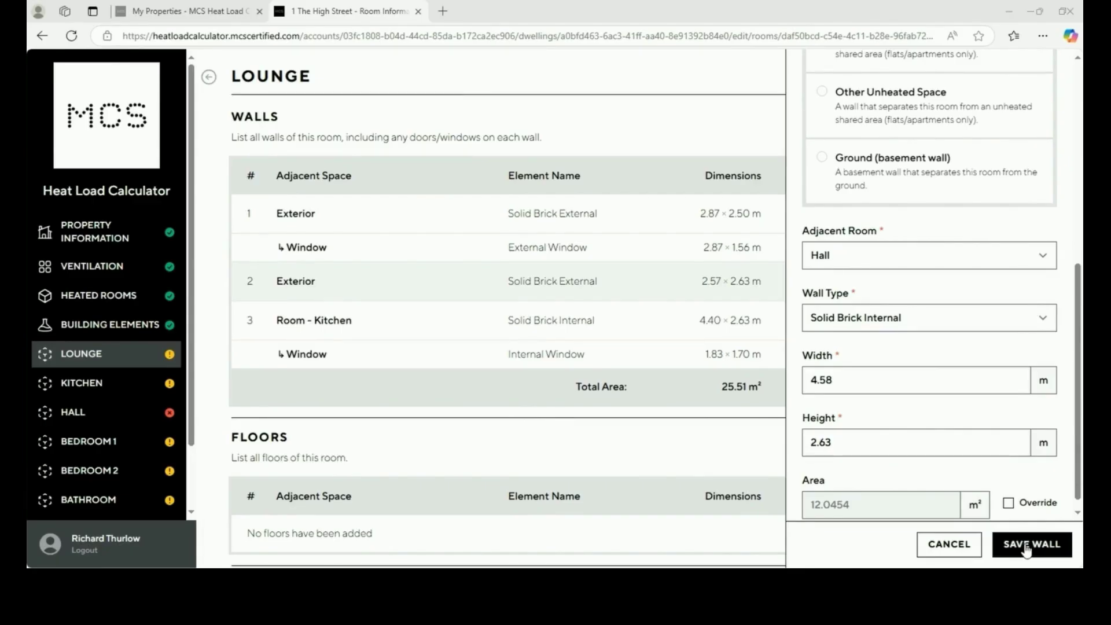
{"action": "left_click", "coordinate": [1026, 545]}
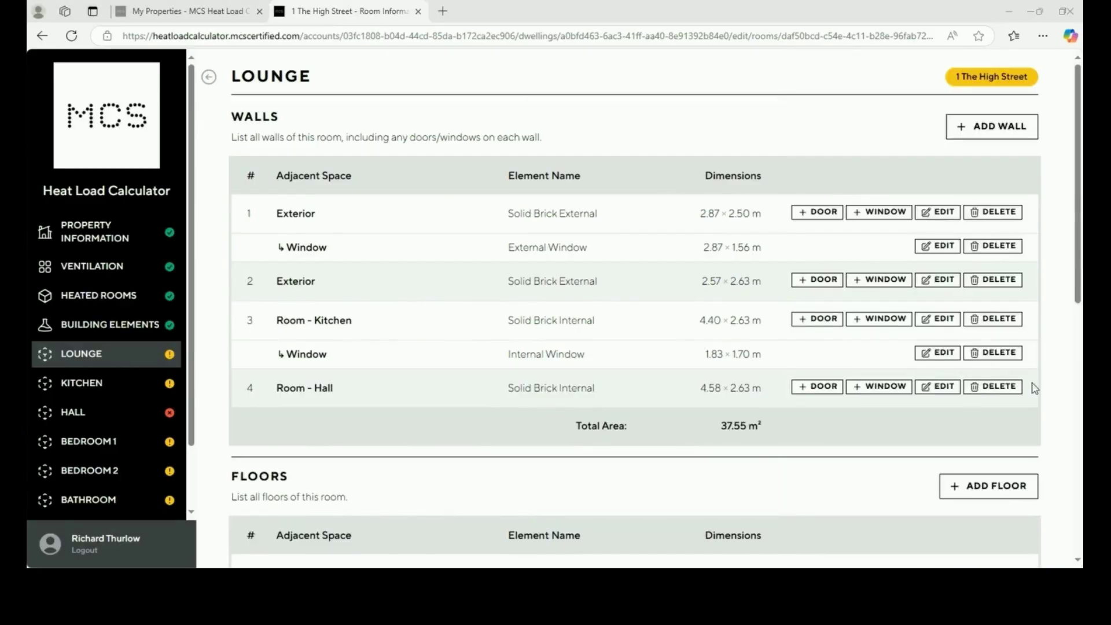
Add an Internal Door to the hall partition wall with the default size of 0.762 m by 1.981 m, and save it.
{"action": "left_click", "coordinate": [808, 387]}
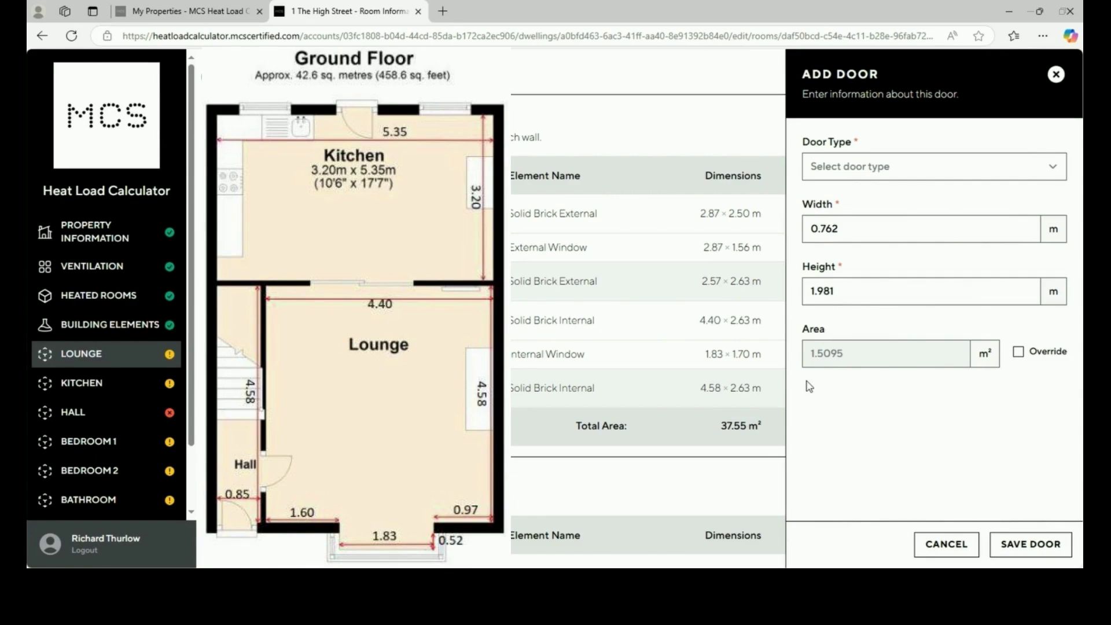
{"action": "left_click", "coordinate": [1029, 554]}
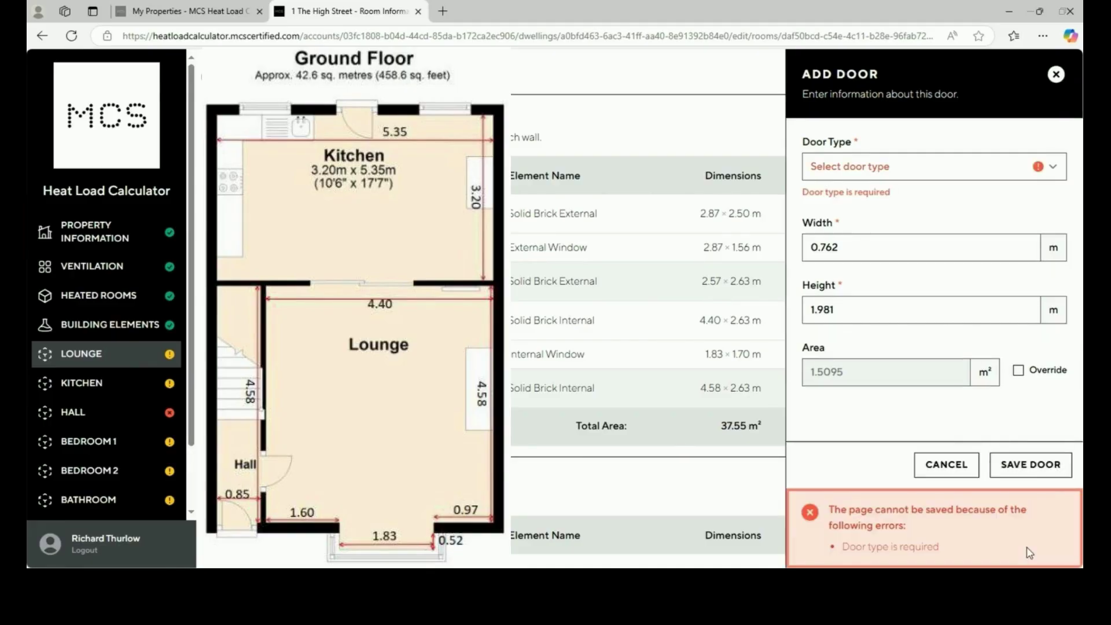
{"action": "left_click", "coordinate": [850, 167]}
{"action": "left_click", "coordinate": [860, 202]}
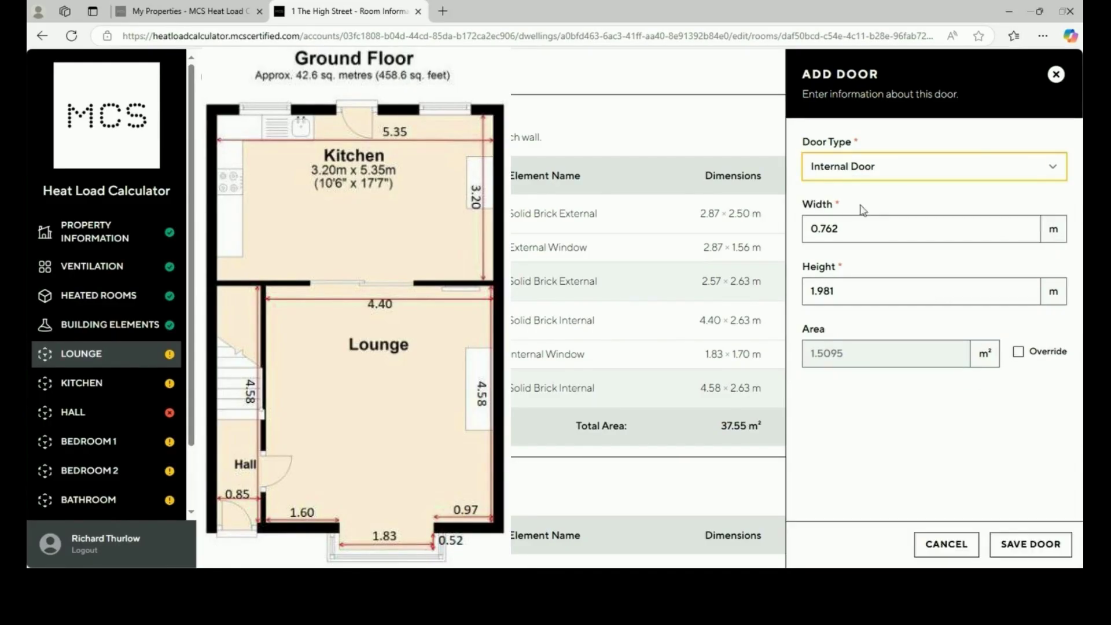
{"action": "left_click", "coordinate": [1028, 547]}
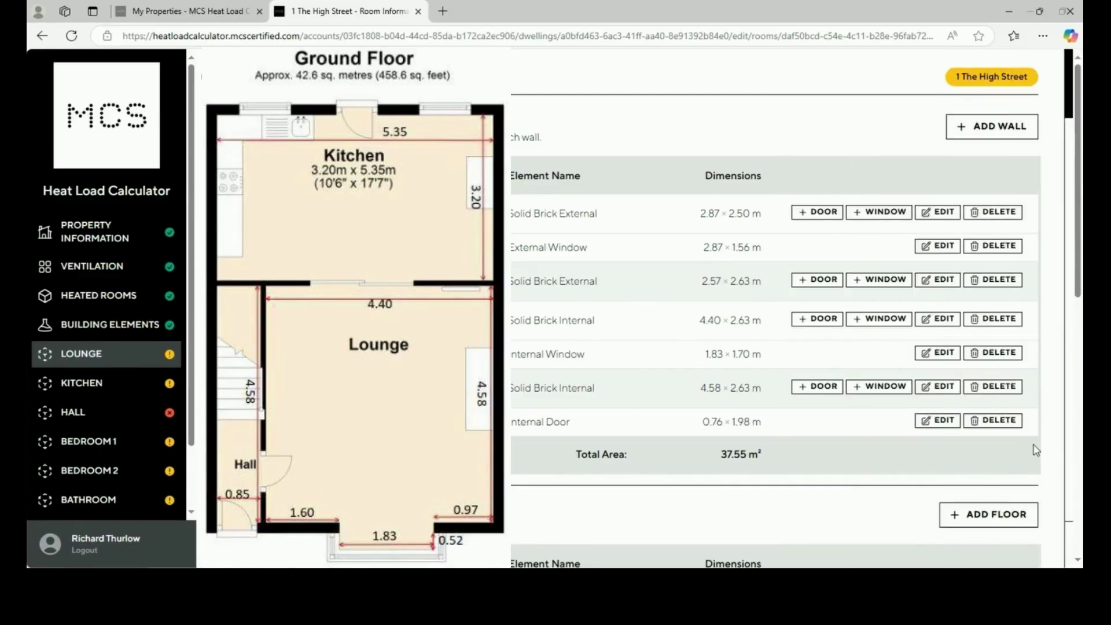
Start a fifth lounge wall with Neighbouring Building as the adjacent space and Party Wall as the wall type.
{"action": "left_click", "coordinate": [997, 136]}
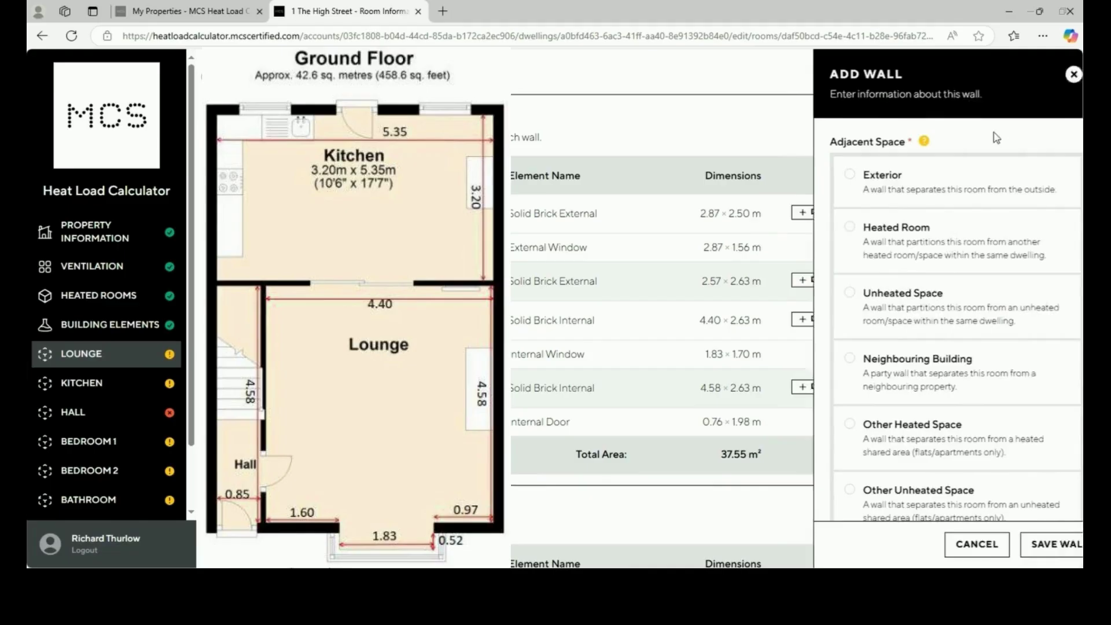
{"action": "left_click", "coordinate": [956, 398]}
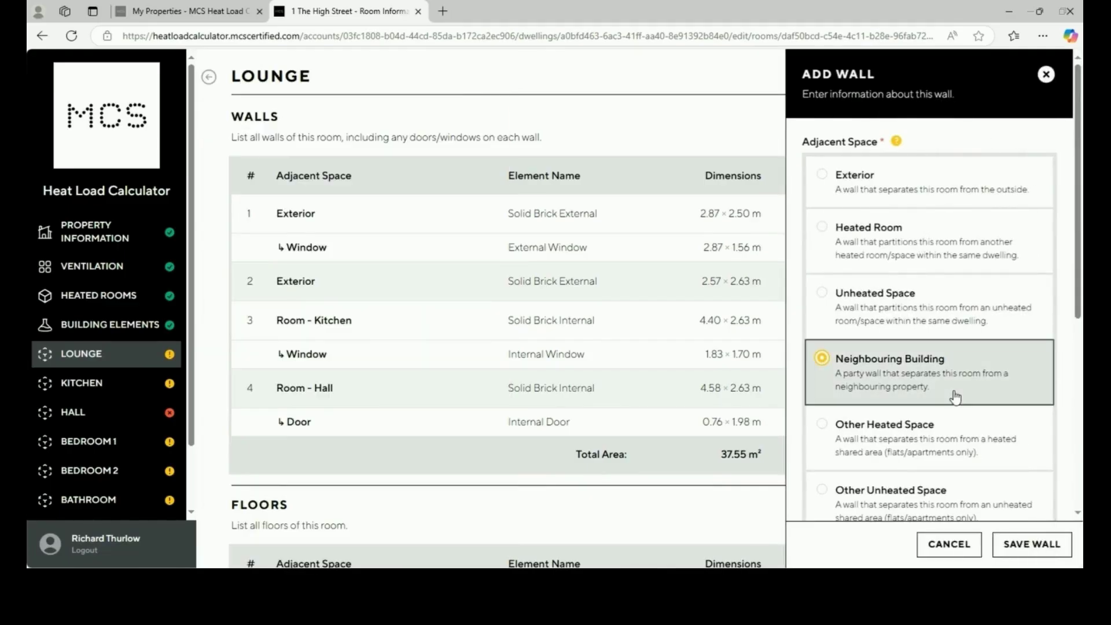
{"action": "scroll", "coordinate": [955, 397], "scroll_direction": "down", "scroll_amount": 6}
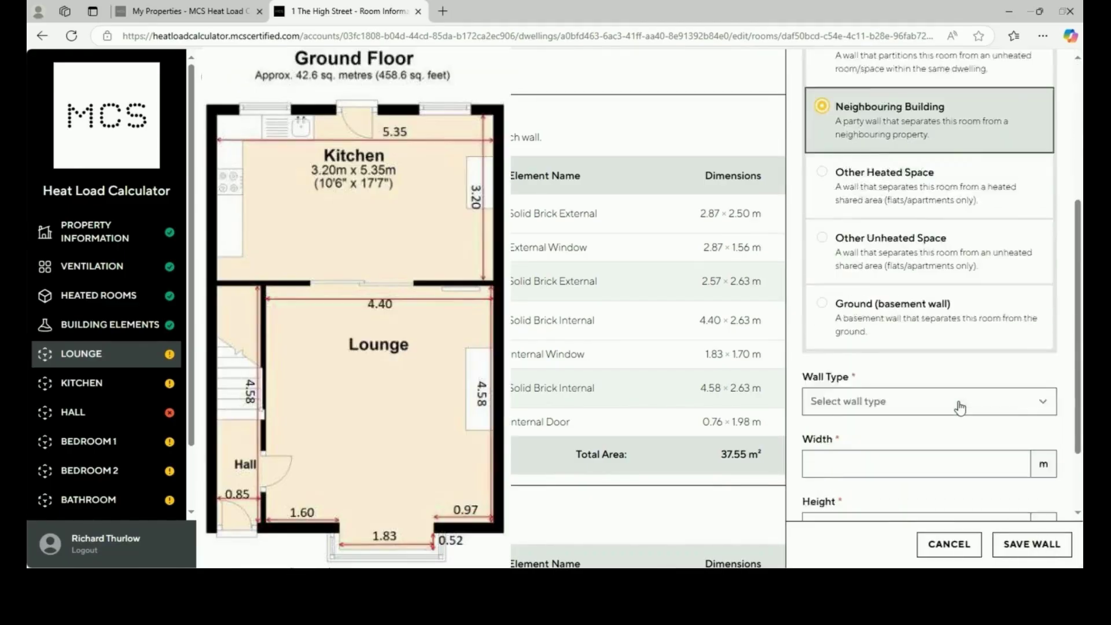
{"action": "left_click", "coordinate": [908, 317]}
{"action": "left_click", "coordinate": [916, 349]}
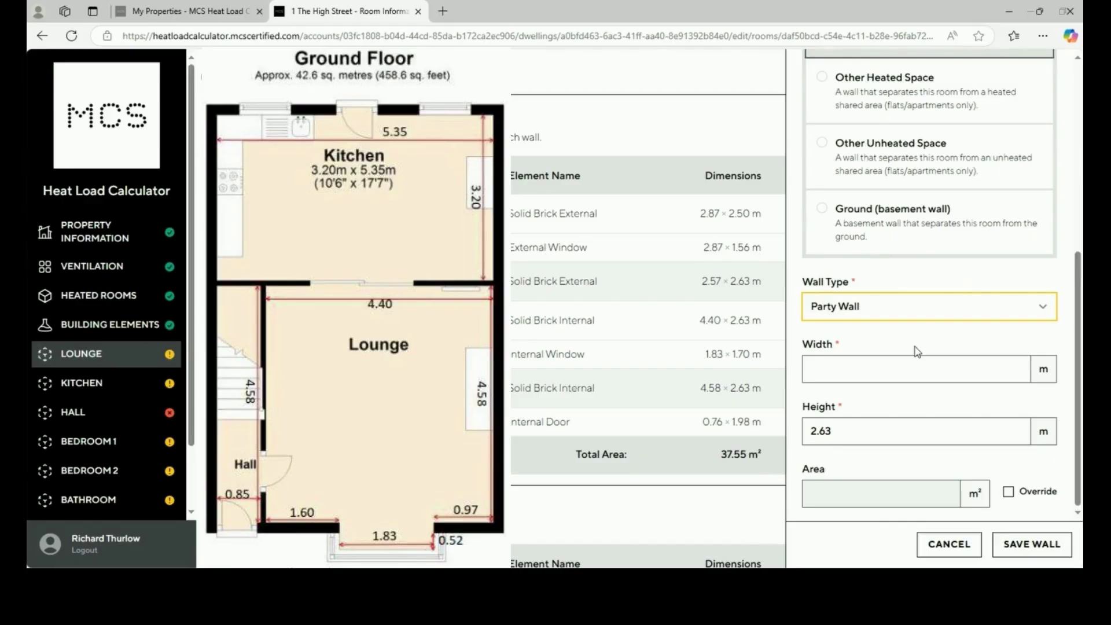
Set the party wall's width to 4.58 m and save the wall.
{"action": "left_click", "coordinate": [914, 372]}
{"action": "type", "text": "4"}
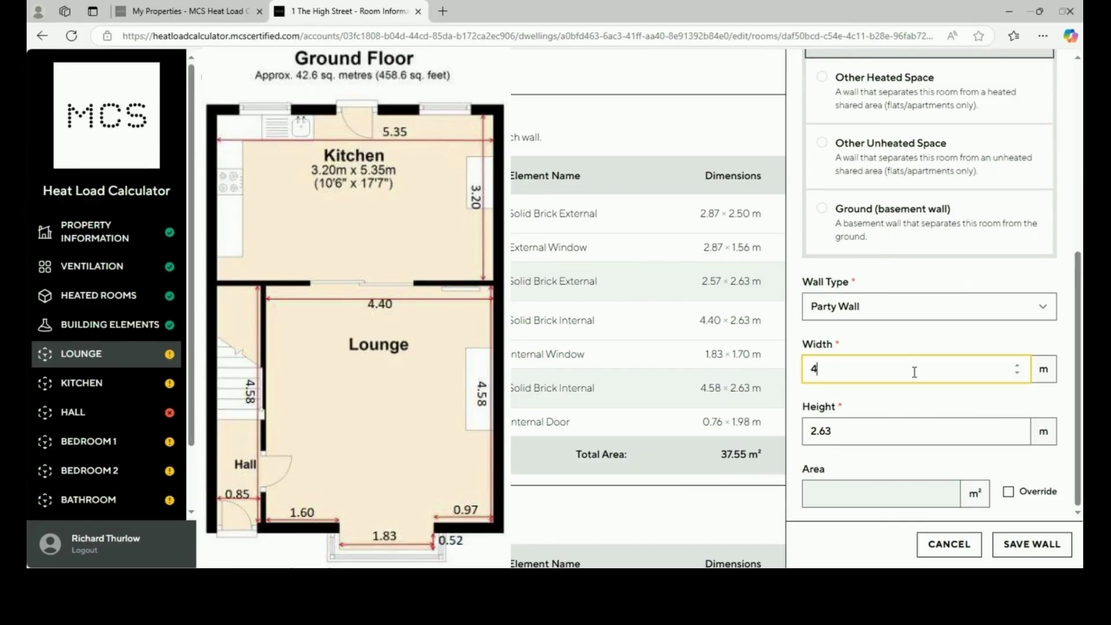
{"action": "type", "text": ".58"}
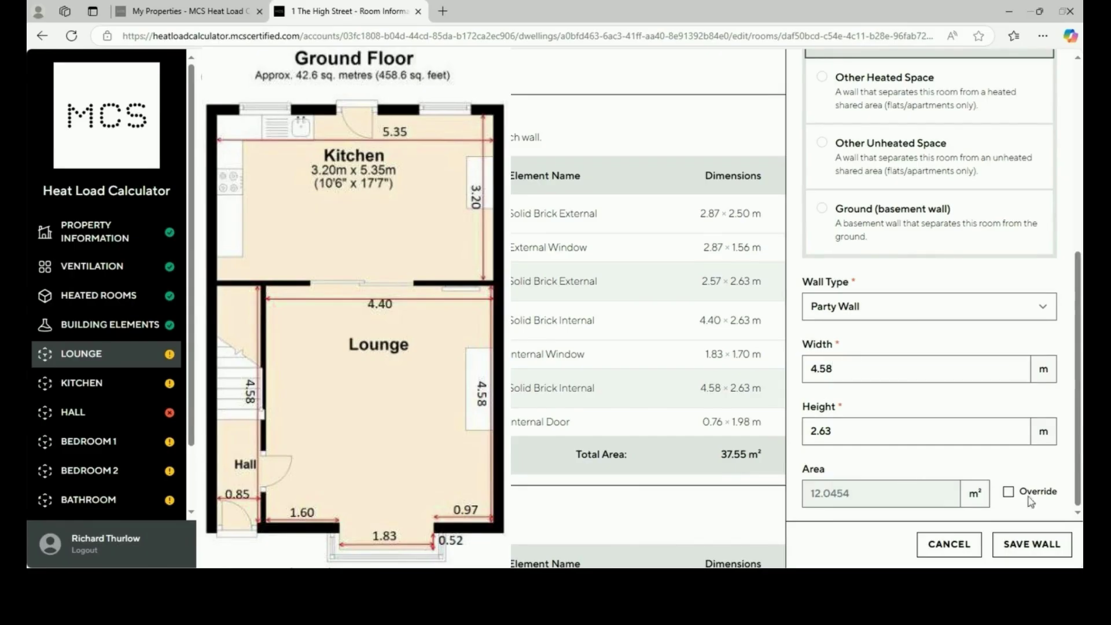
{"action": "left_click", "coordinate": [1042, 544]}
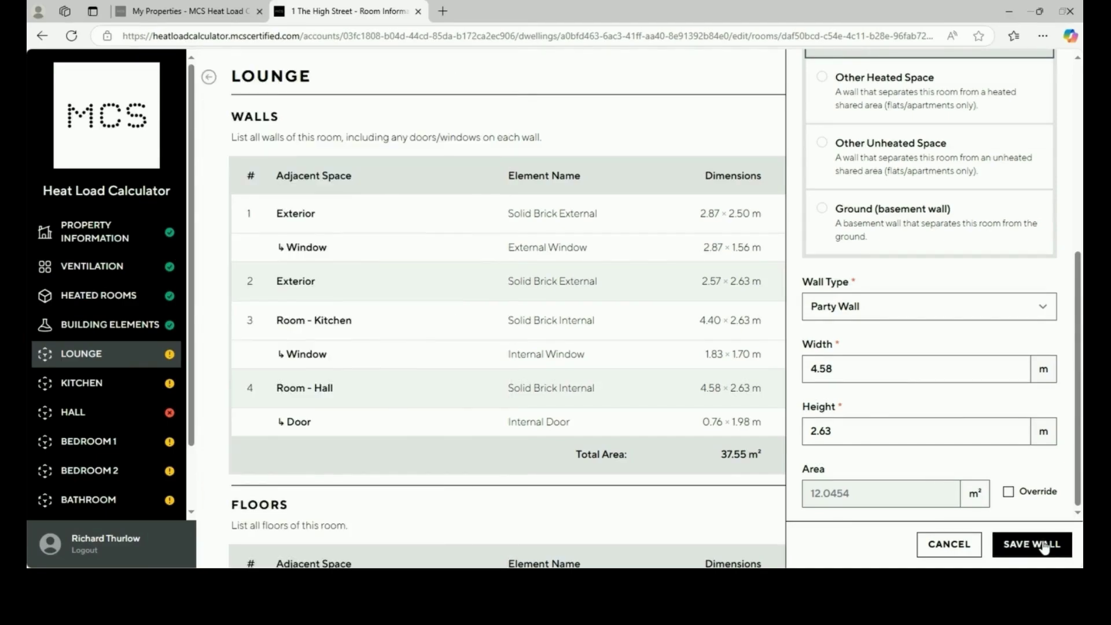
{"action": "left_click", "coordinate": [1044, 545]}
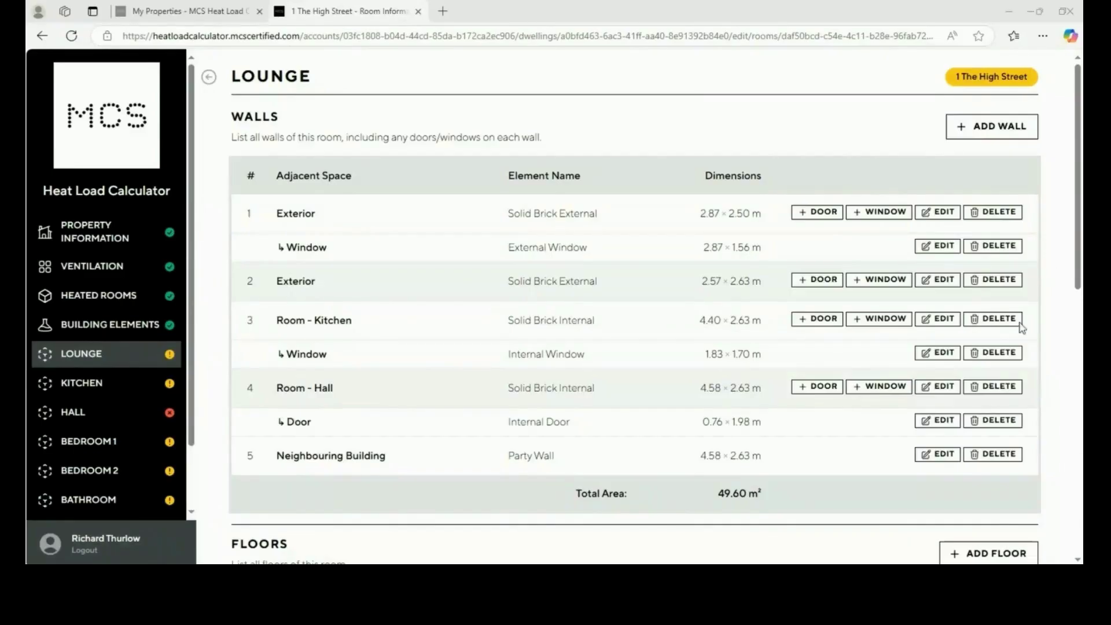
Start a lounge floor with Ground (suspended floor) as the adjacent space and Ground Floor Suspended as the floor type.
{"action": "scroll", "coordinate": [879, 348], "scroll_direction": "down", "scroll_amount": 2}
{"action": "scroll", "coordinate": [878, 348], "scroll_direction": "down", "scroll_amount": 7}
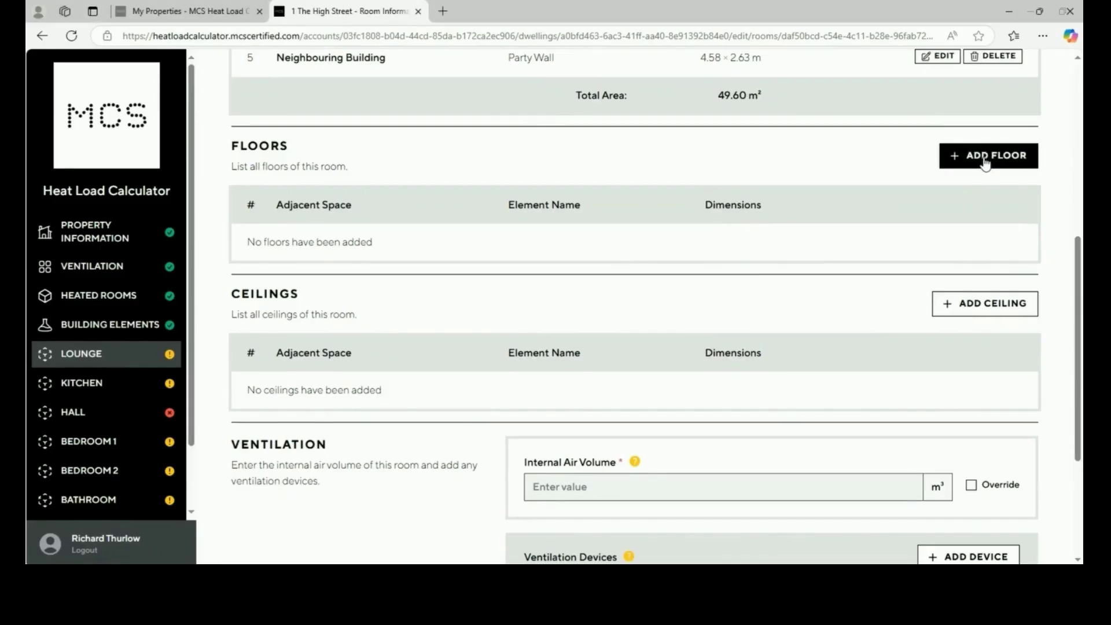
{"action": "left_click", "coordinate": [986, 163]}
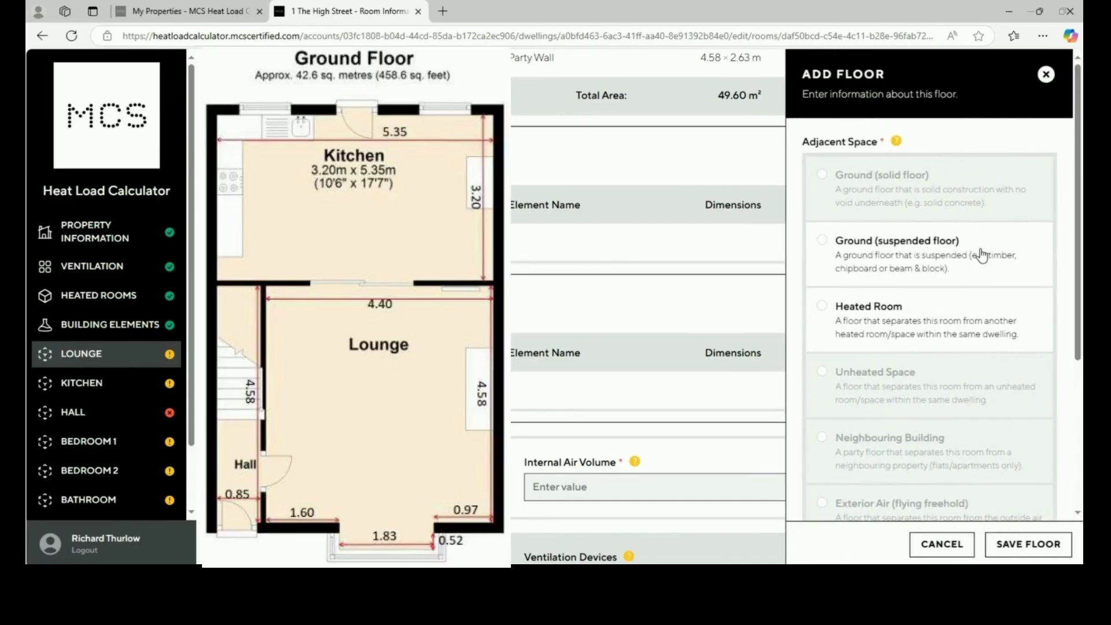
{"action": "left_click", "coordinate": [982, 254]}
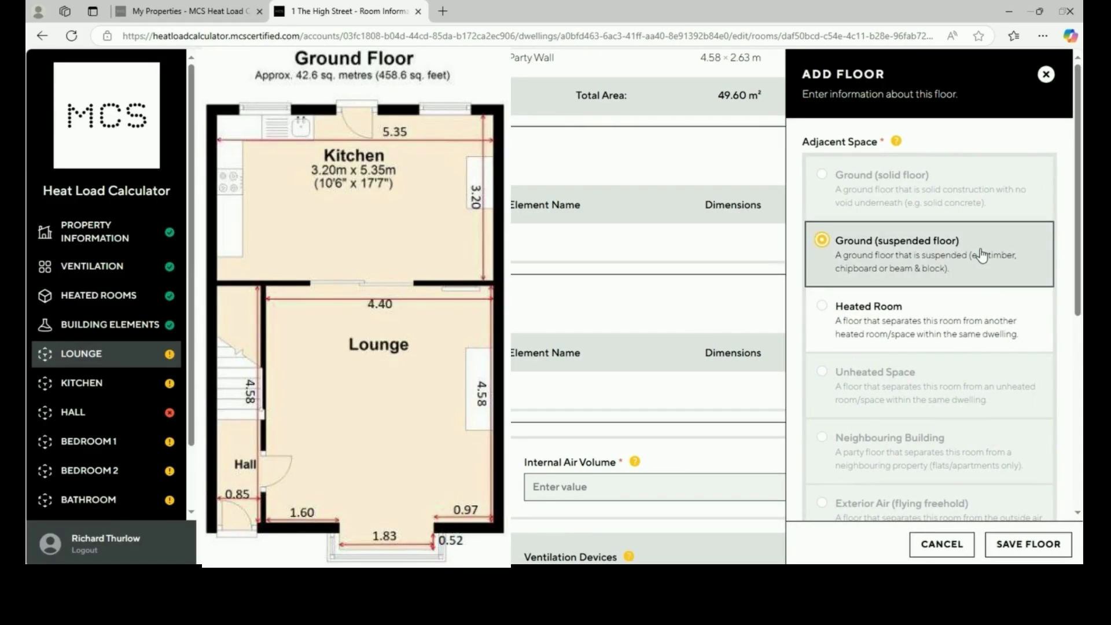
{"action": "scroll", "coordinate": [982, 254], "scroll_direction": "down", "scroll_amount": 5}
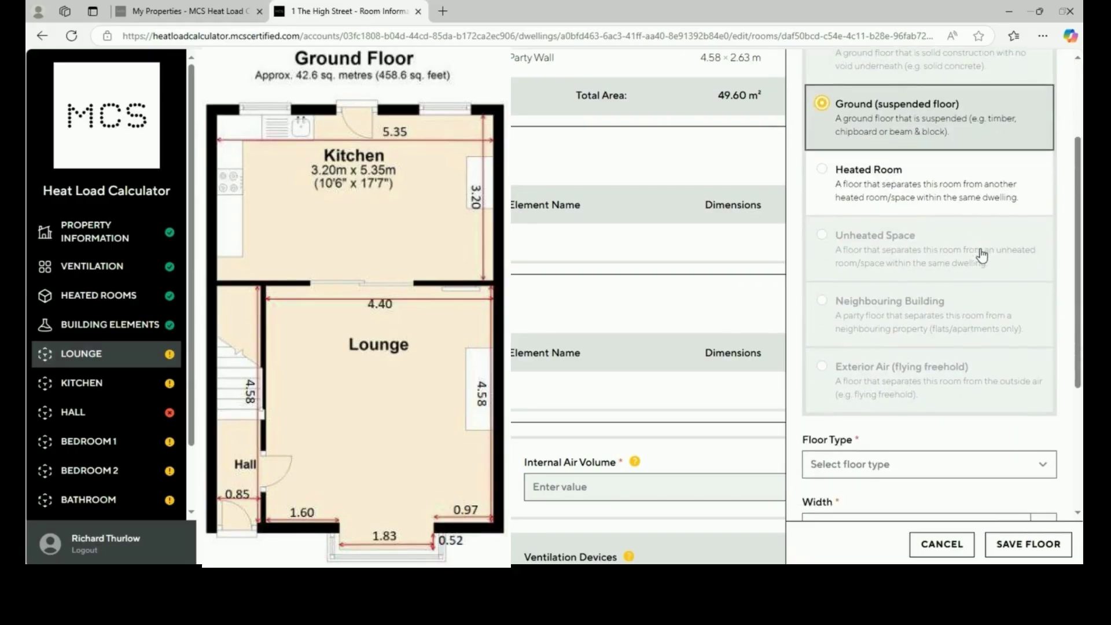
{"action": "left_click", "coordinate": [963, 335]}
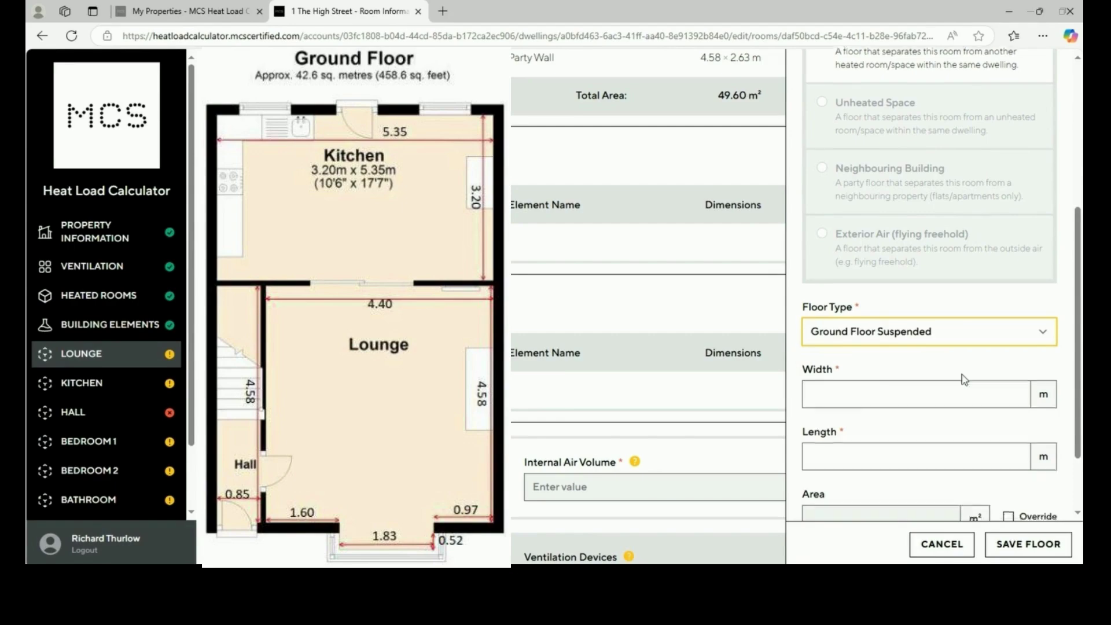
{"action": "scroll", "coordinate": [961, 365], "scroll_direction": "down", "scroll_amount": 2}
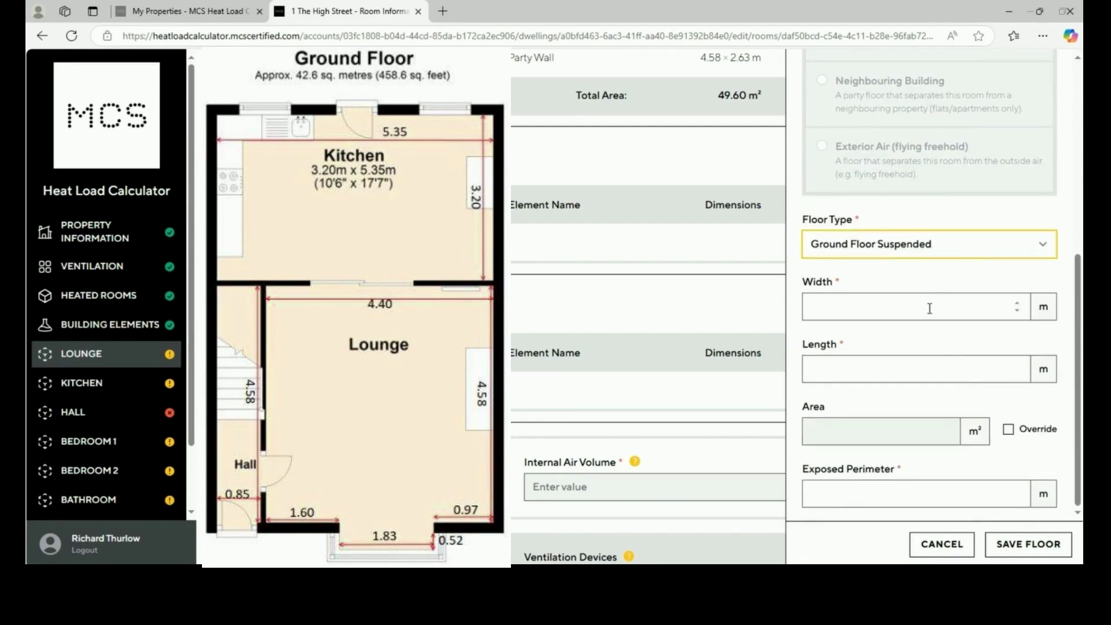
Set the main lounge floor to 4.58 m wide and 4.40 m long with a 2.57 m exposed perimeter, and save it.
{"action": "left_click", "coordinate": [929, 309]}
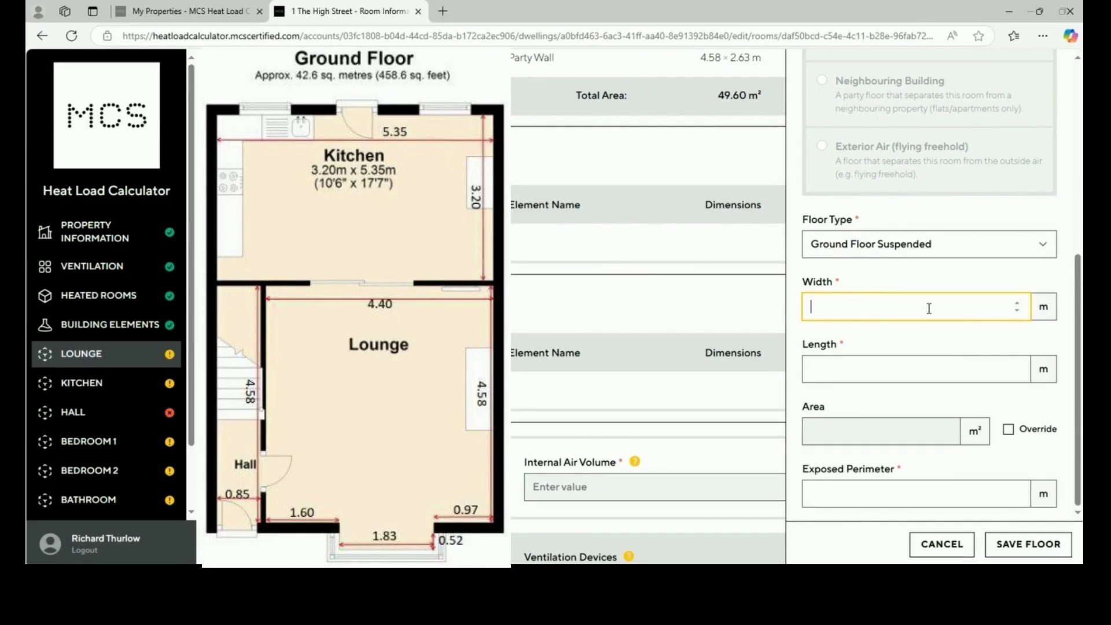
{"action": "type", "text": "4.58"}
{"action": "left_click", "coordinate": [927, 369]}
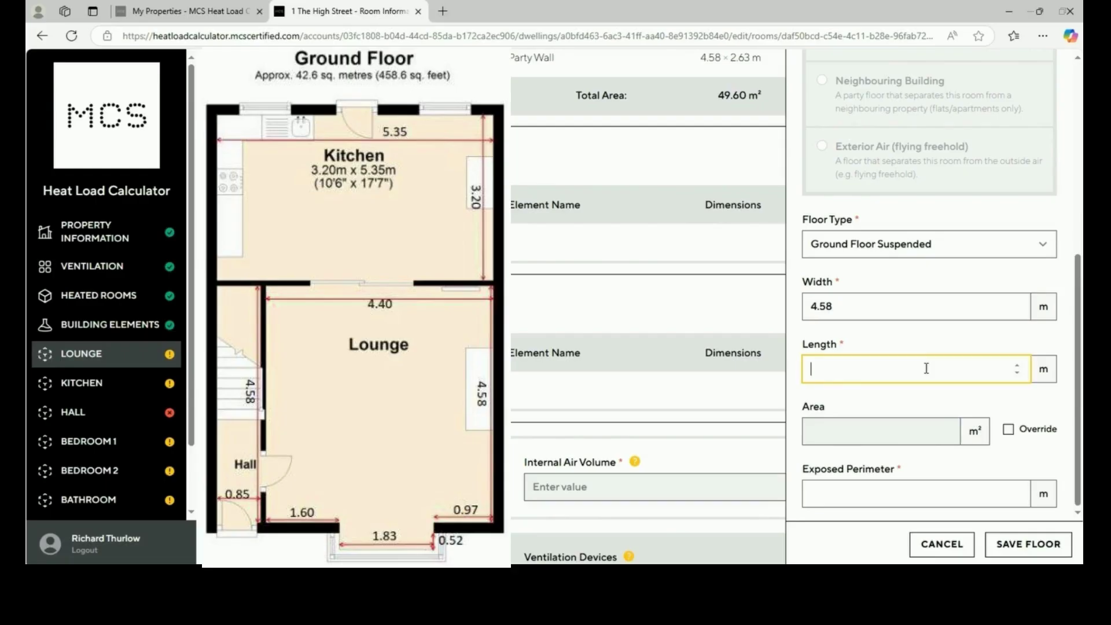
{"action": "type", "text": "4.40"}
{"action": "left_click", "coordinate": [825, 492]}
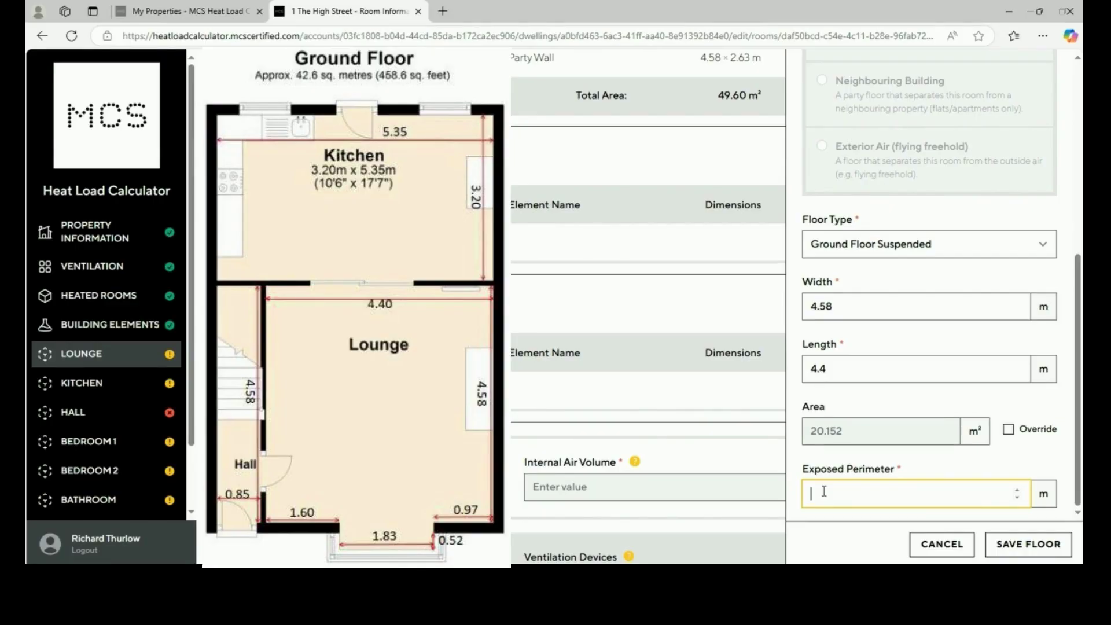
{"action": "type", "text": "2.57"}
{"action": "left_click", "coordinate": [1035, 548]}
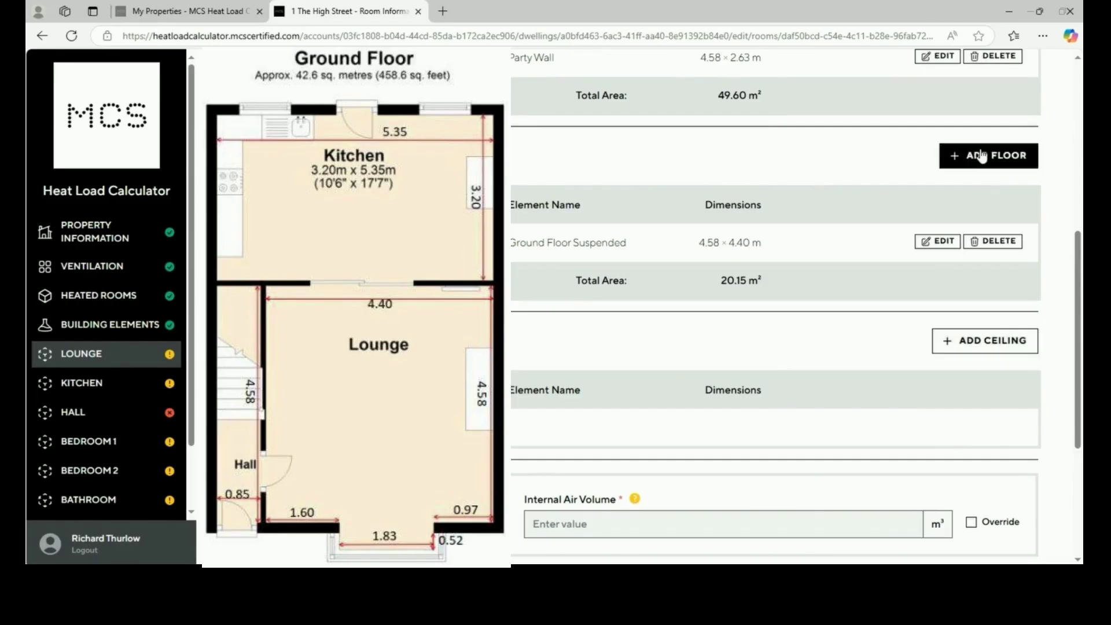
Start a second lounge floor for the bay, using Ground (suspended floor) and the Ground Floor Suspended type.
{"action": "left_click", "coordinate": [985, 154]}
{"action": "left_click", "coordinate": [939, 254]}
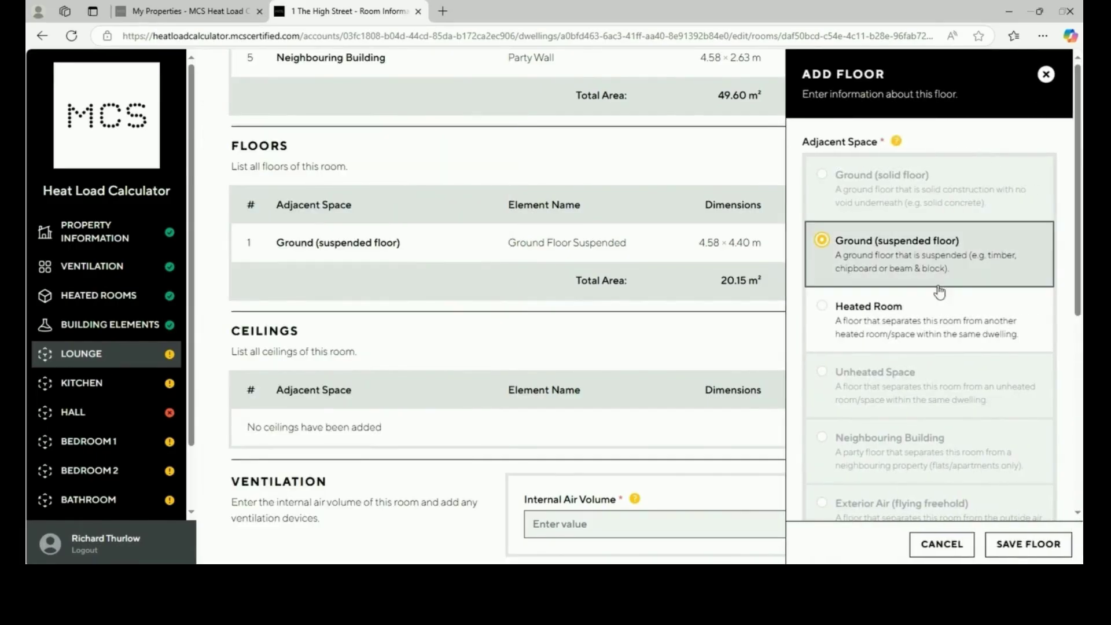
{"action": "scroll", "coordinate": [937, 369], "scroll_direction": "down", "scroll_amount": 5}
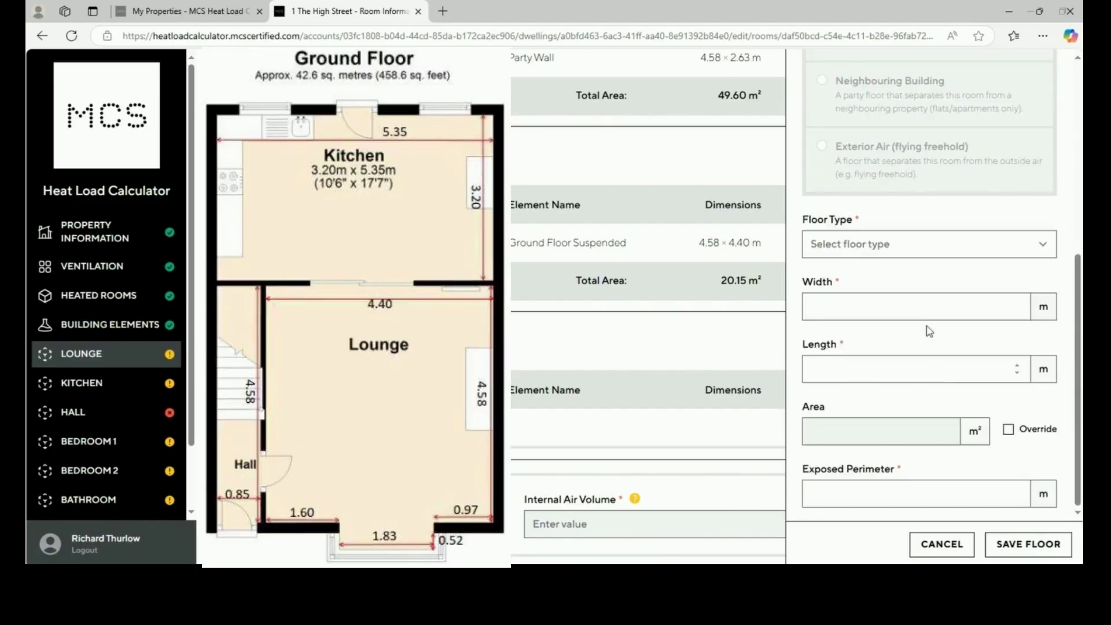
{"action": "left_click", "coordinate": [898, 246]}
{"action": "left_click", "coordinate": [894, 285]}
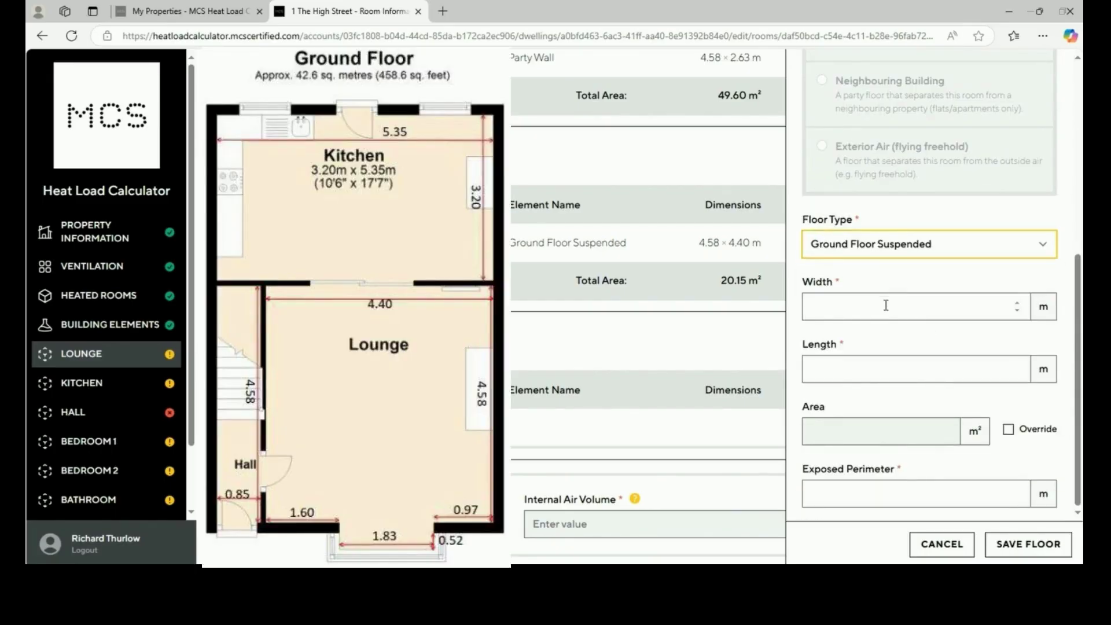
Set the bay floor to 1.83 m wide and 0.52 m long with a 2.87 m exposed perimeter, and save it.
{"action": "left_click", "coordinate": [884, 312]}
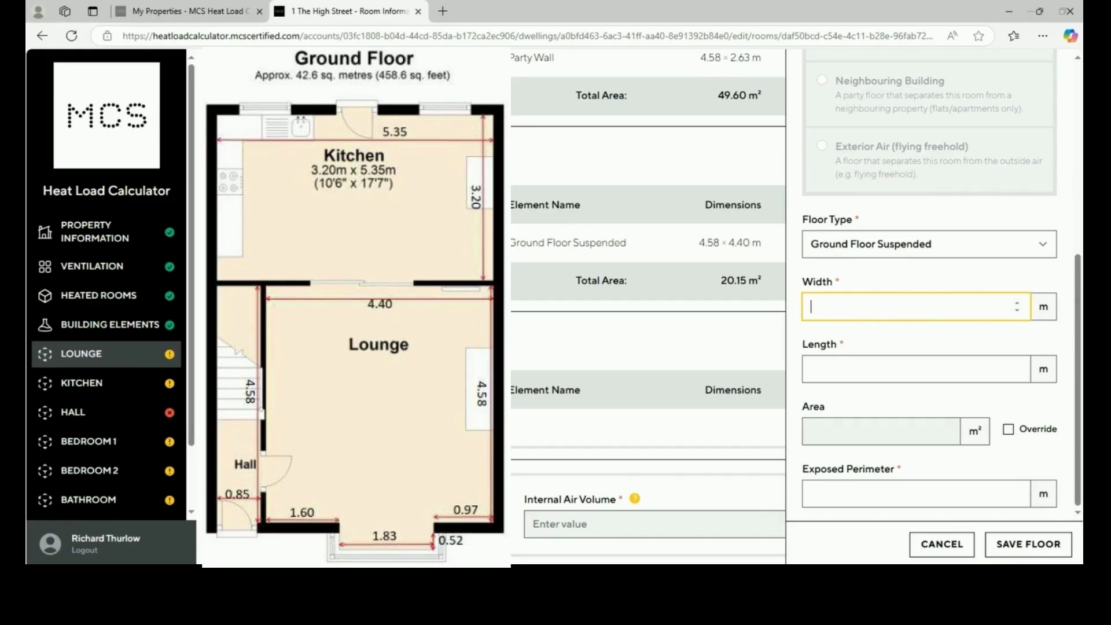
{"action": "left_click", "coordinate": [873, 306]}
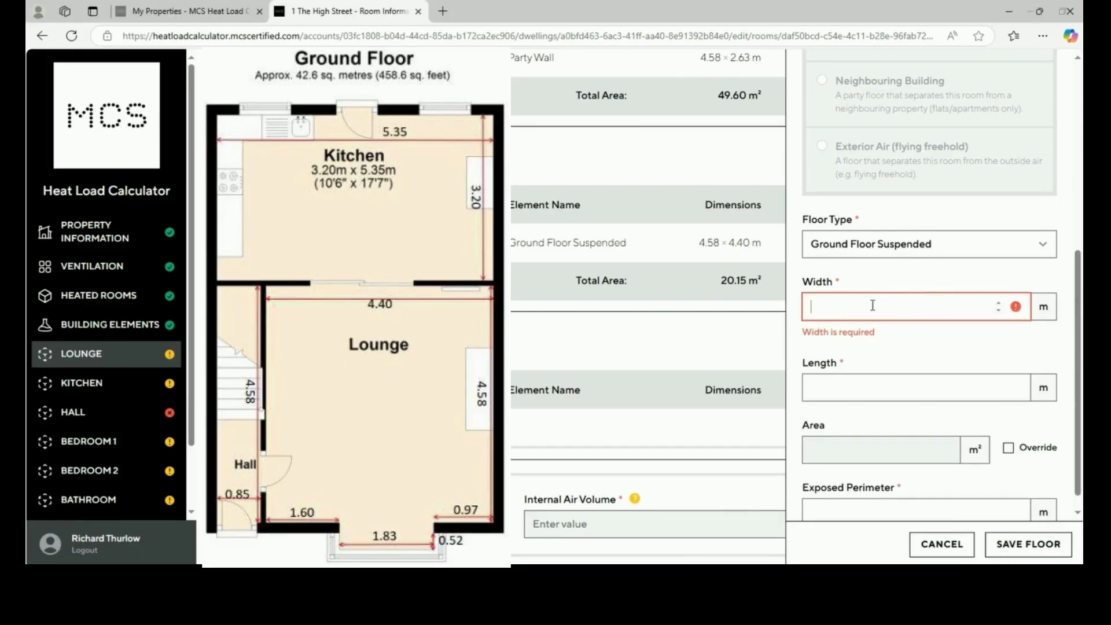
{"action": "type", "text": "1.83"}
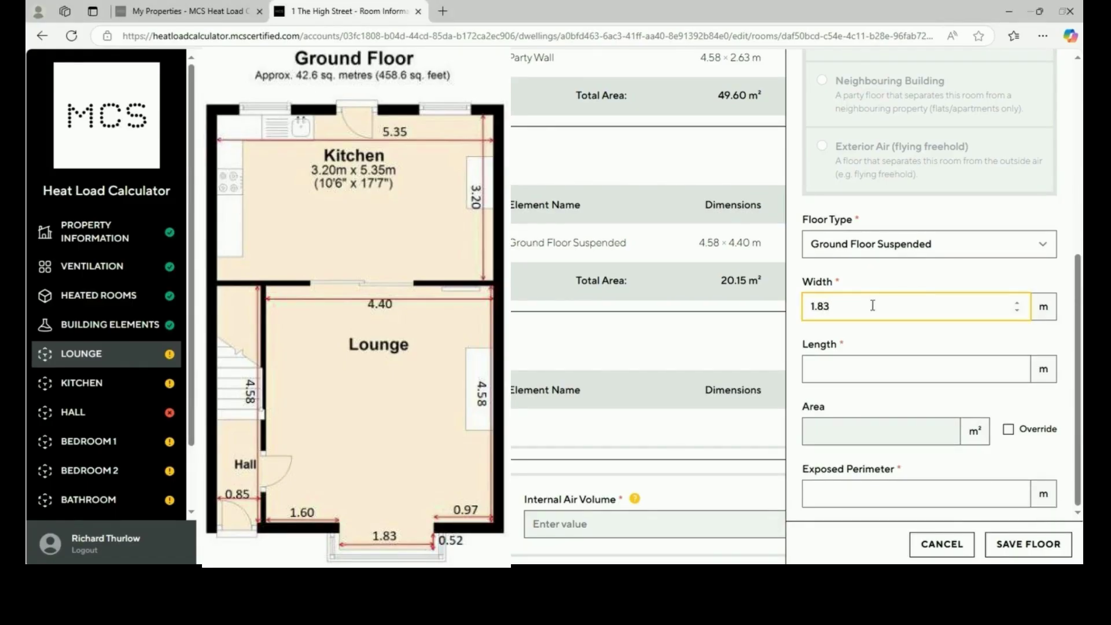
{"action": "left_click", "coordinate": [870, 374]}
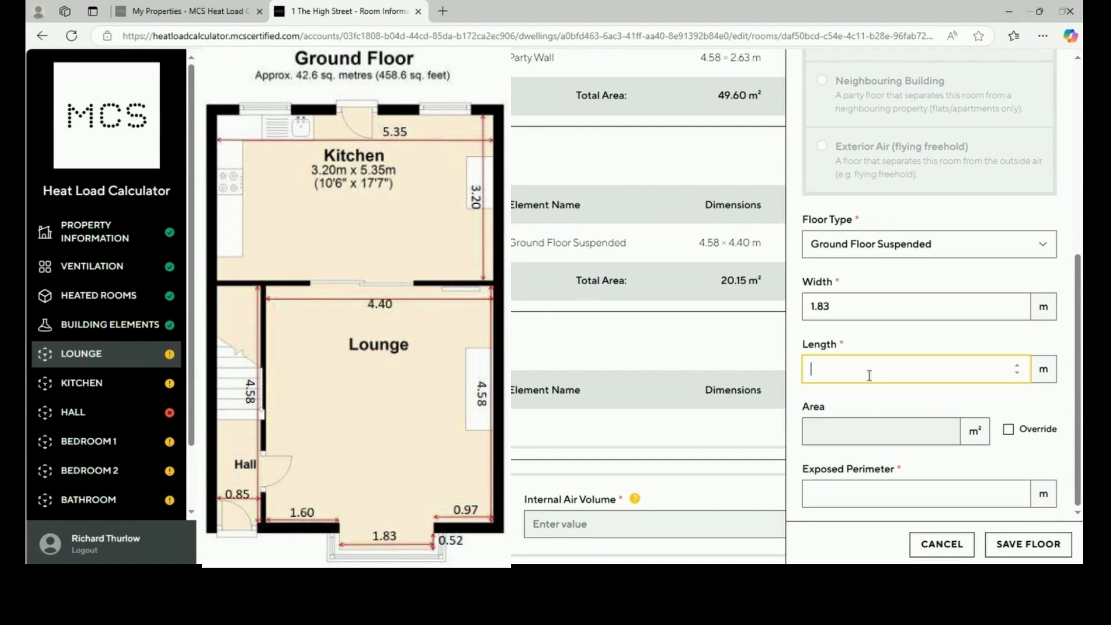
{"action": "type", "text": "0.52"}
{"action": "left_click", "coordinate": [855, 405]}
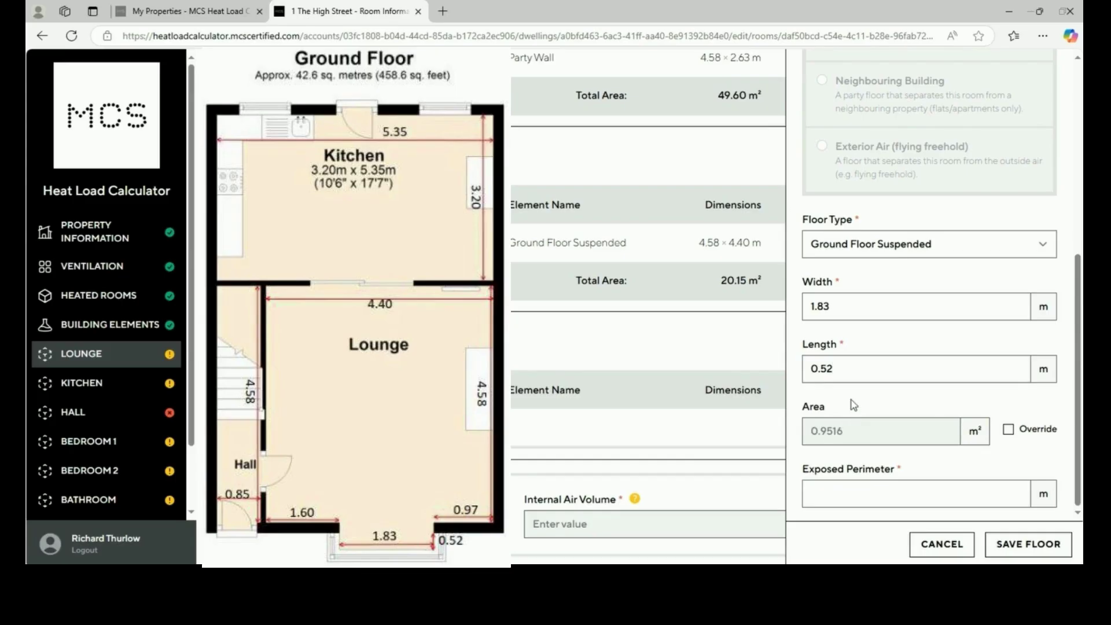
{"action": "left_click", "coordinate": [852, 491]}
{"action": "type", "text": "2.87"}
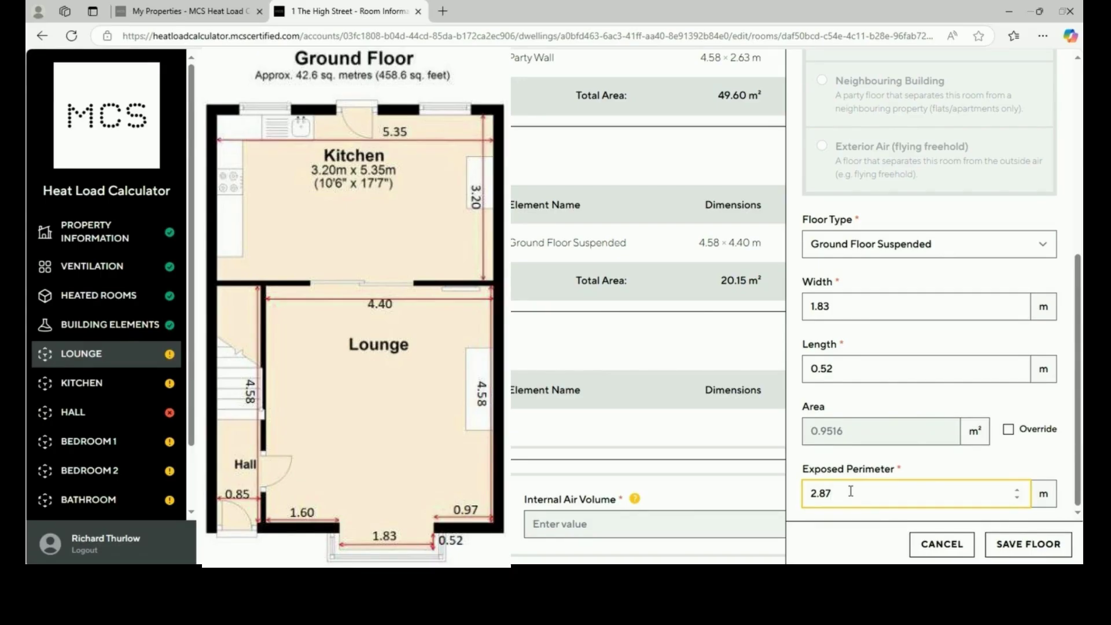
{"action": "left_click", "coordinate": [1028, 545]}
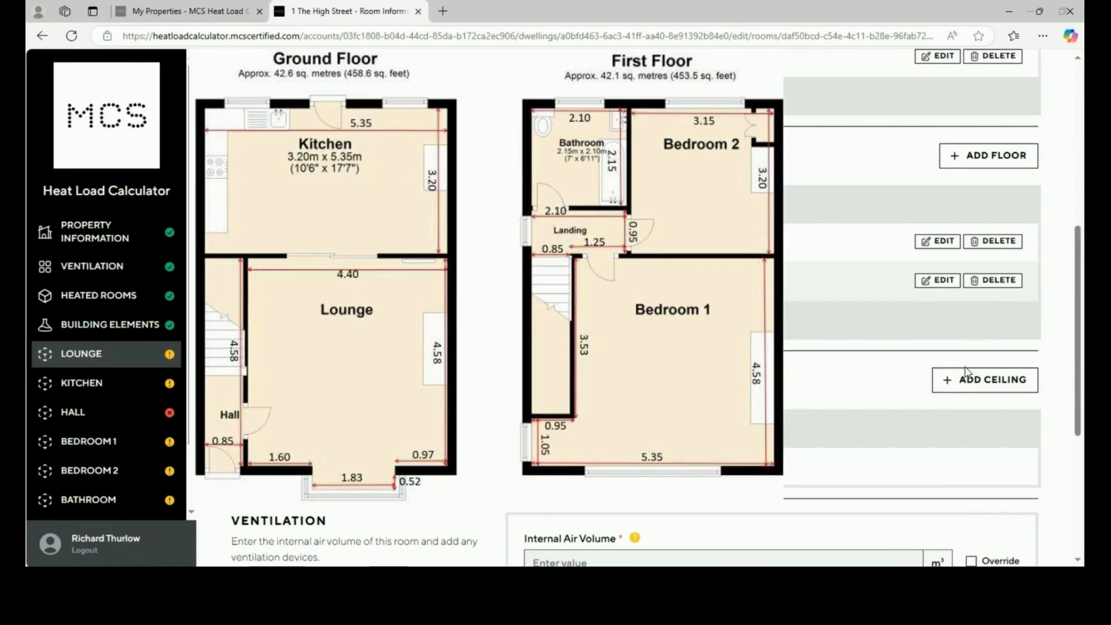
Start a lounge ceiling with Heated Room as the adjacent space, Bedroom 1 as the adjacent room and Internal Ceiling as the type.
{"action": "left_click", "coordinate": [965, 374]}
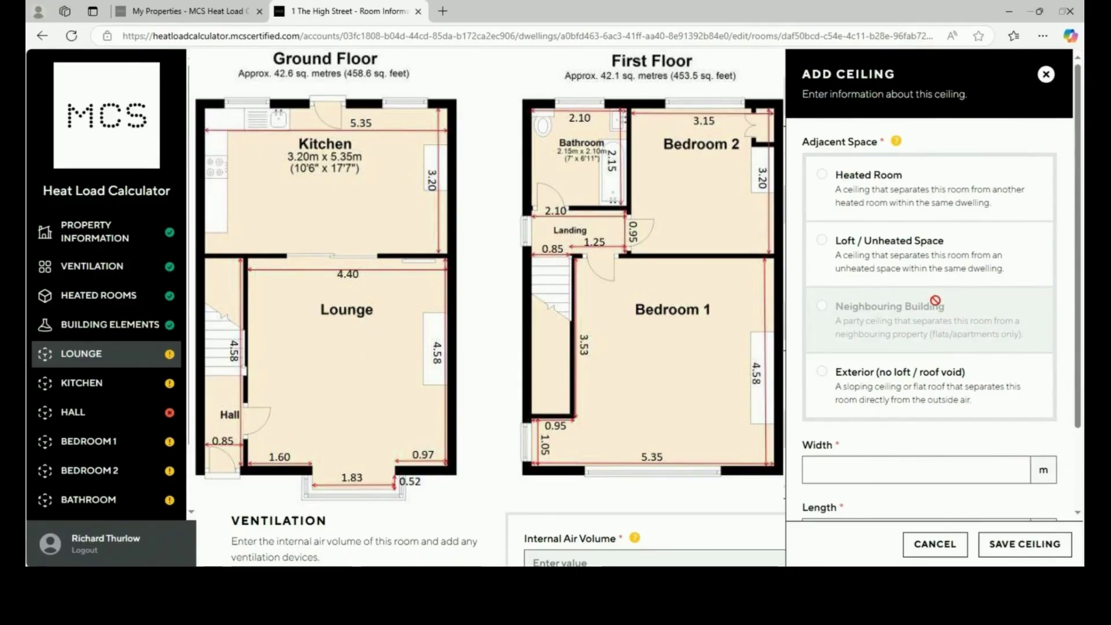
{"action": "left_click", "coordinate": [941, 213]}
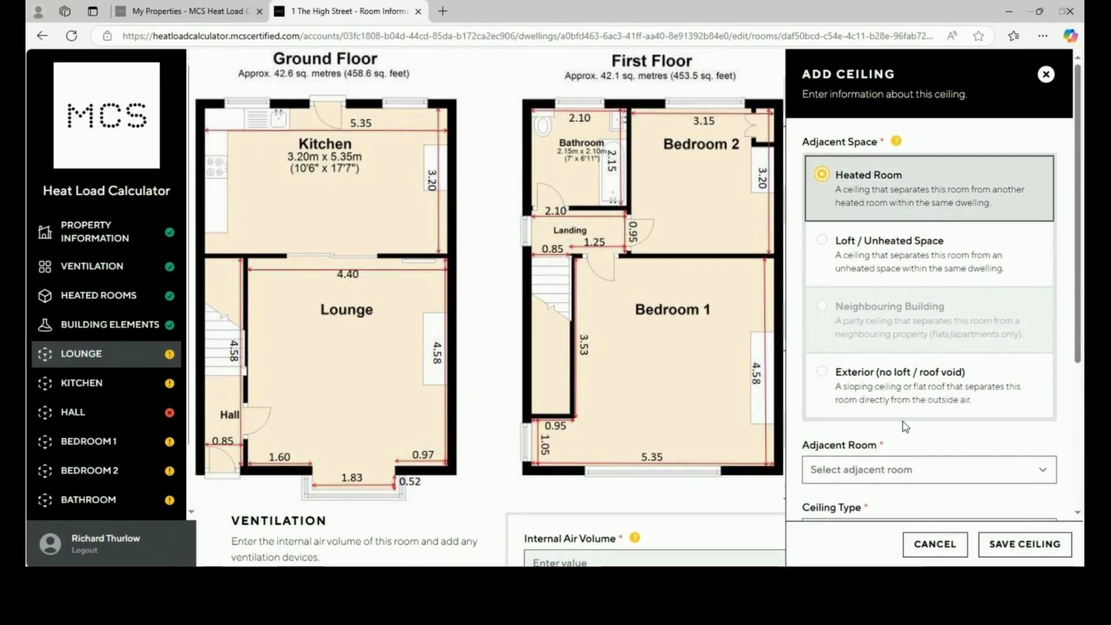
{"action": "scroll", "coordinate": [906, 428], "scroll_direction": "down", "scroll_amount": 1}
{"action": "left_click", "coordinate": [906, 403]}
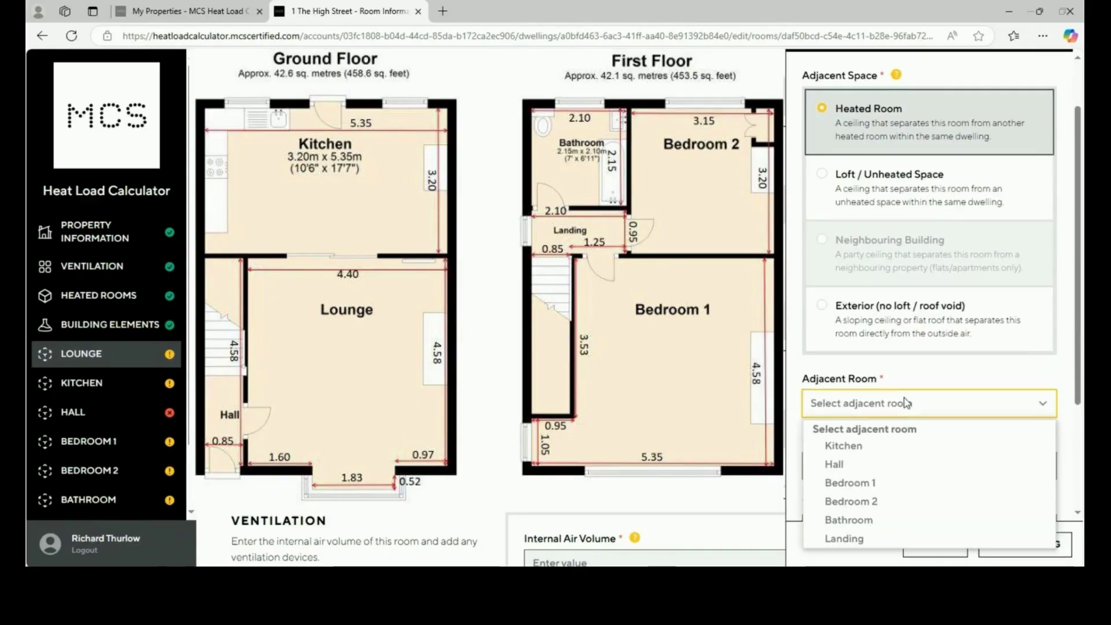
{"action": "left_click", "coordinate": [896, 479]}
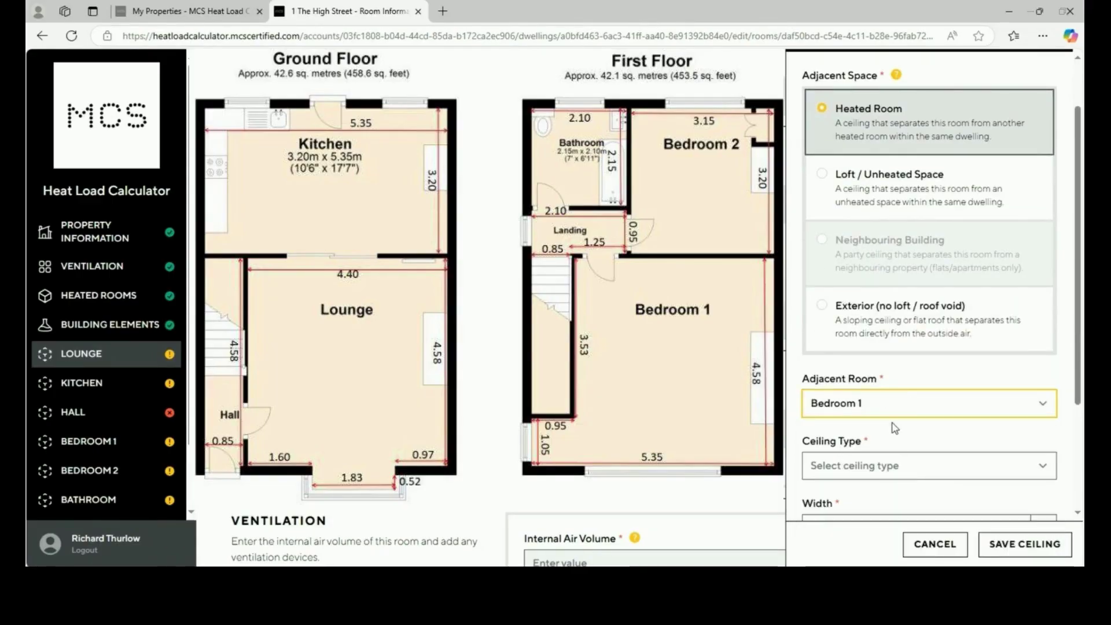
{"action": "scroll", "coordinate": [896, 429], "scroll_direction": "down", "scroll_amount": 1}
{"action": "scroll", "coordinate": [894, 427], "scroll_direction": "down", "scroll_amount": 1}
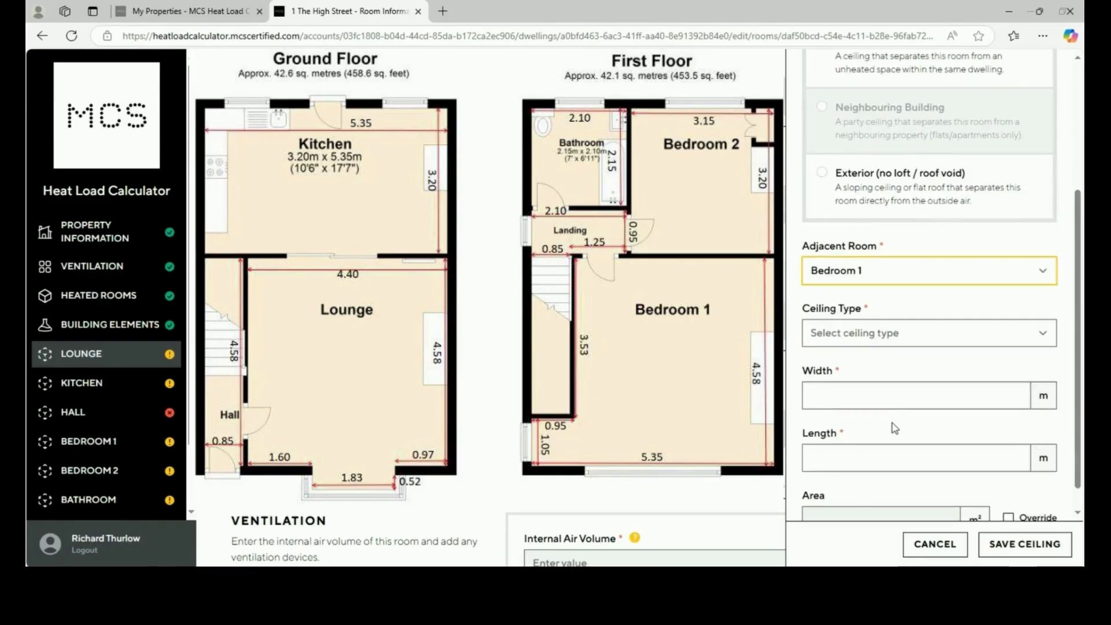
{"action": "left_click", "coordinate": [865, 341]}
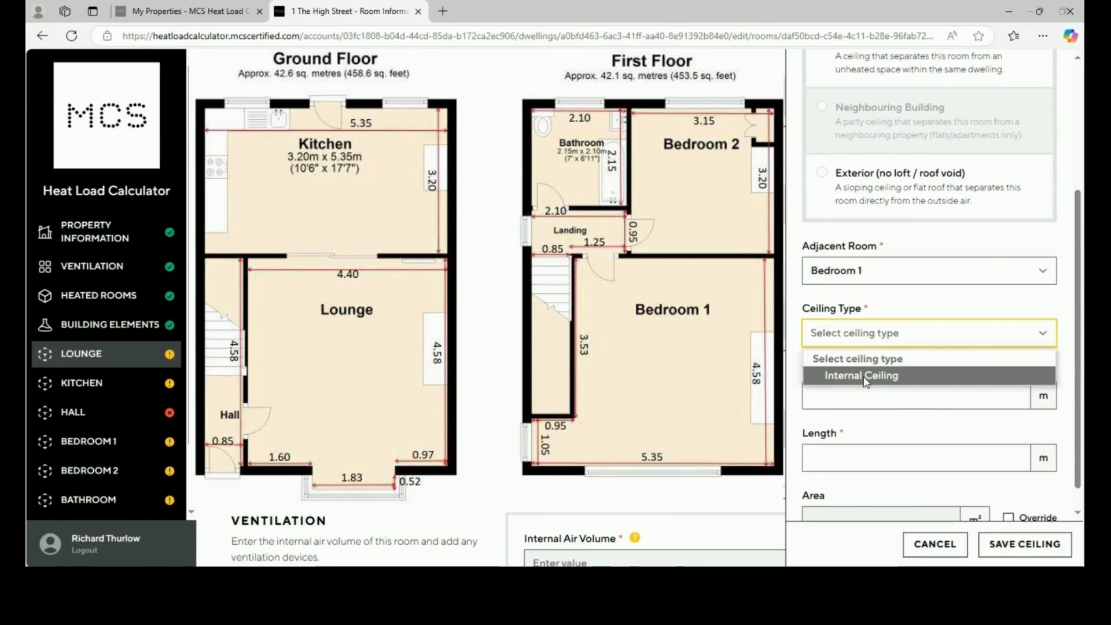
{"action": "left_click", "coordinate": [867, 378]}
Set the ceiling below Bedroom 1 to 4.58 m wide and 4.40 m long, and save it.
{"action": "left_click", "coordinate": [865, 398]}
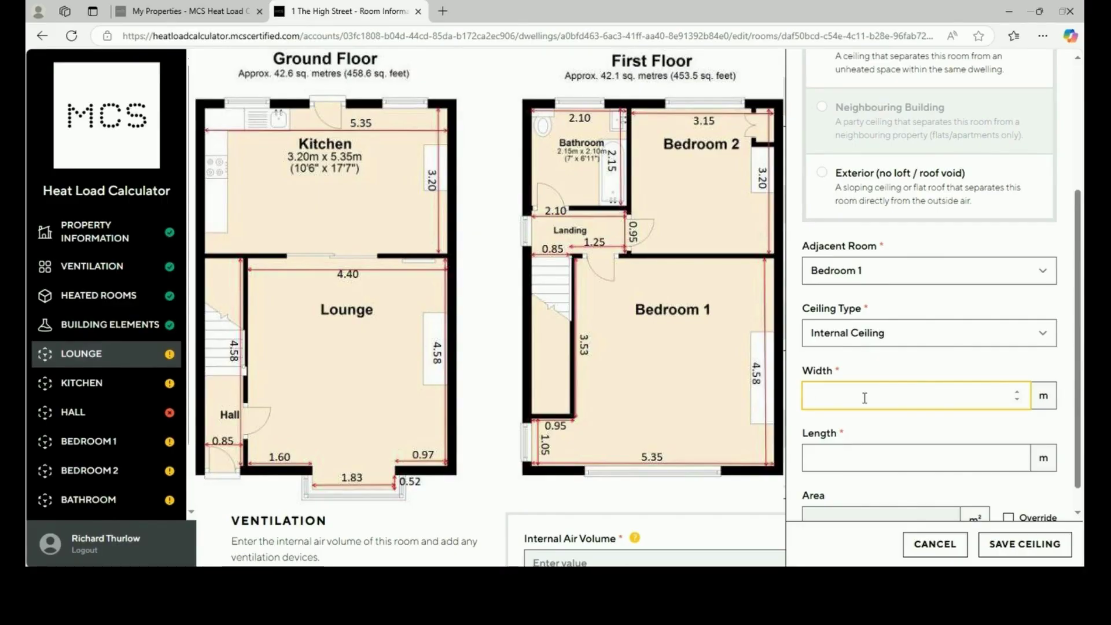
{"action": "type", "text": "4.58"}
{"action": "left_click", "coordinate": [873, 450]}
{"action": "type", "text": "4"}
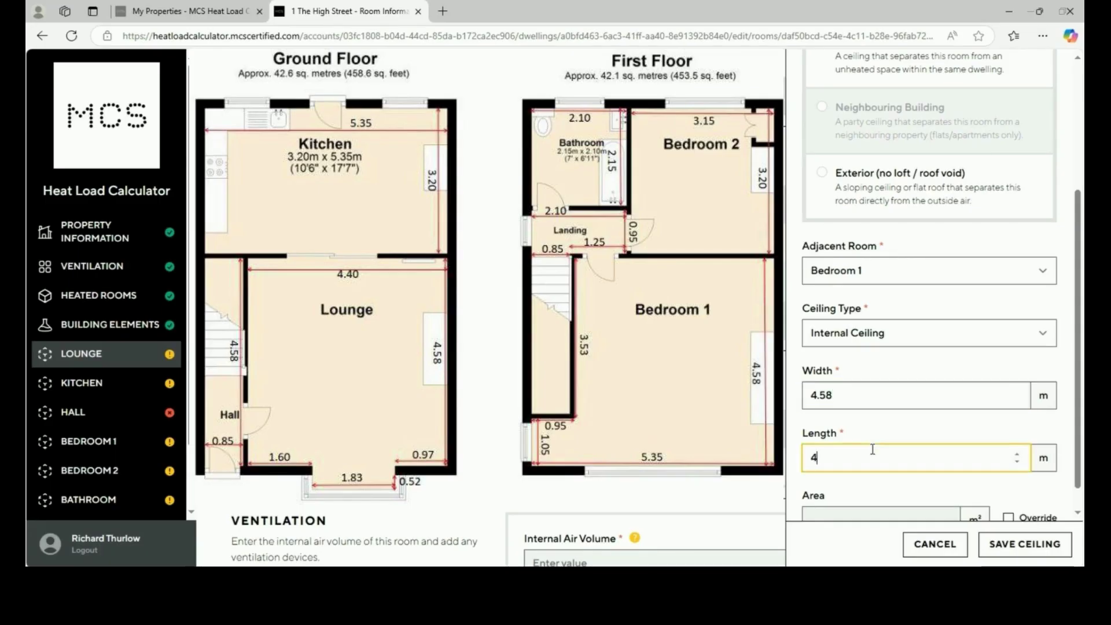
{"action": "type", "text": ".40"}
{"action": "scroll", "coordinate": [920, 498], "scroll_direction": "down", "scroll_amount": 1}
{"action": "left_click", "coordinate": [1010, 554]}
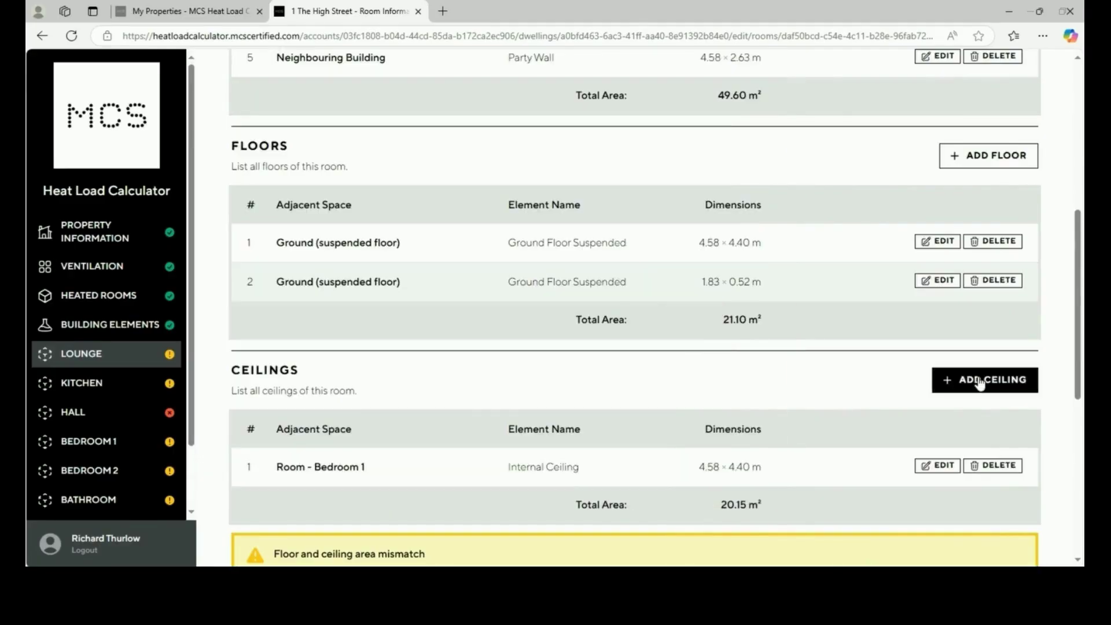
Start a second lounge ceiling for the bay, using Exterior (no loft / roof void) and the External Ceiling Flat type.
{"action": "left_click", "coordinate": [979, 382]}
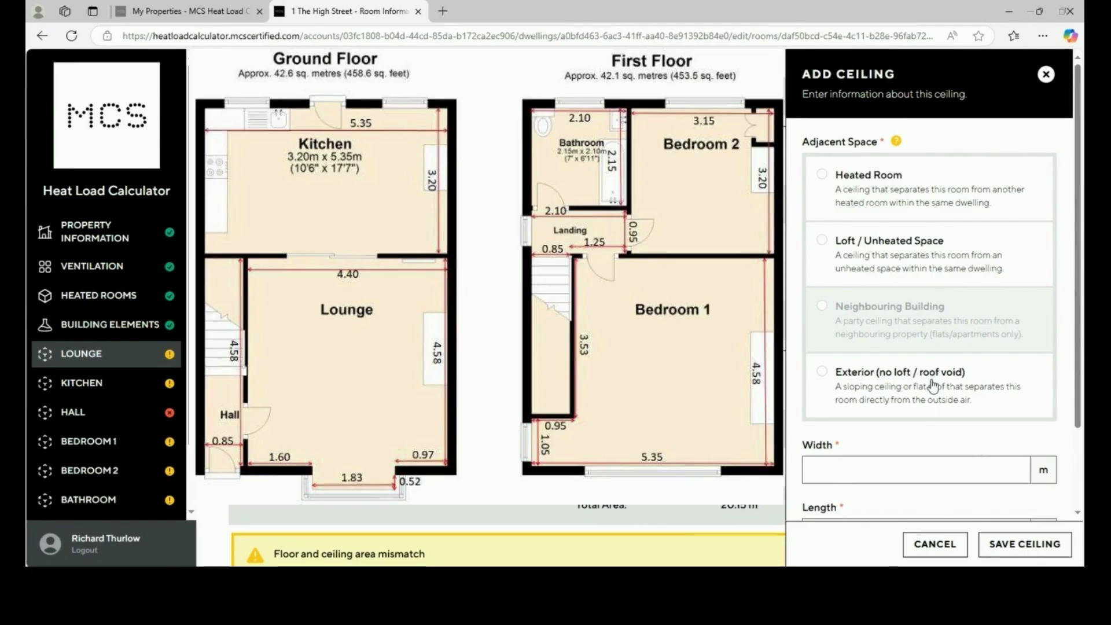
{"action": "left_click", "coordinate": [933, 385]}
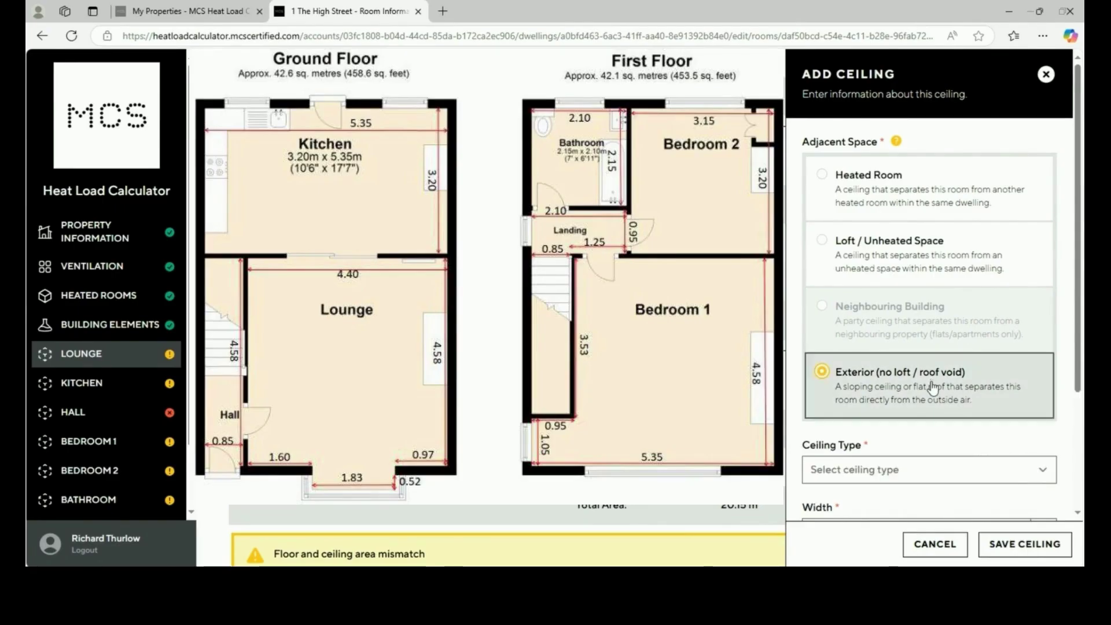
{"action": "scroll", "coordinate": [933, 388], "scroll_direction": "down", "scroll_amount": 2}
{"action": "scroll", "coordinate": [933, 388], "scroll_direction": "up", "scroll_amount": 1}
{"action": "left_click", "coordinate": [934, 403]}
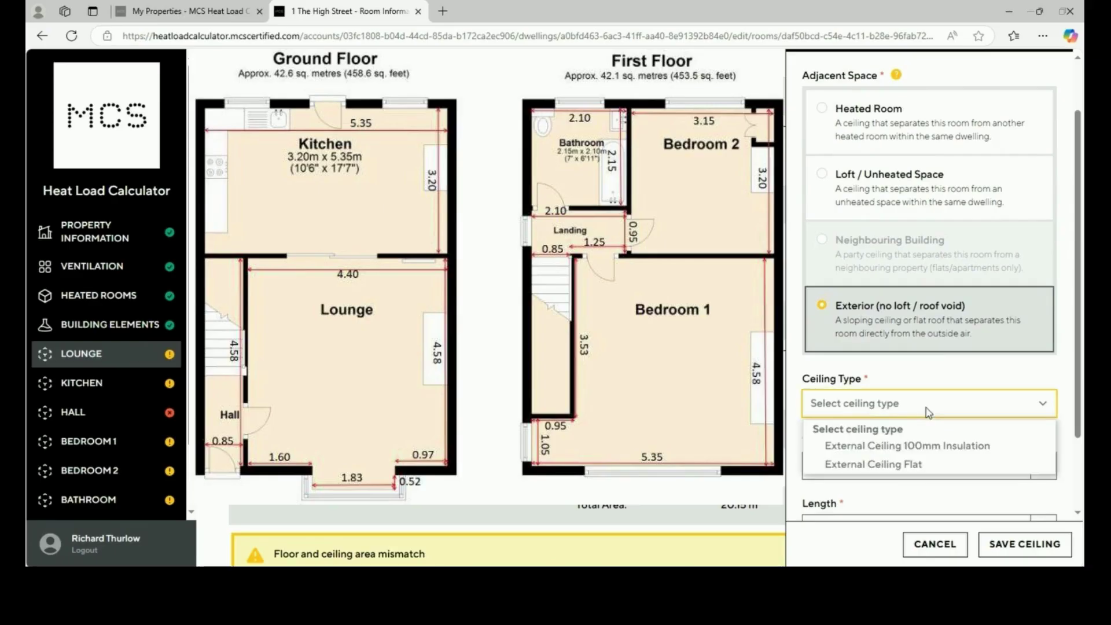
{"action": "left_click", "coordinate": [929, 465]}
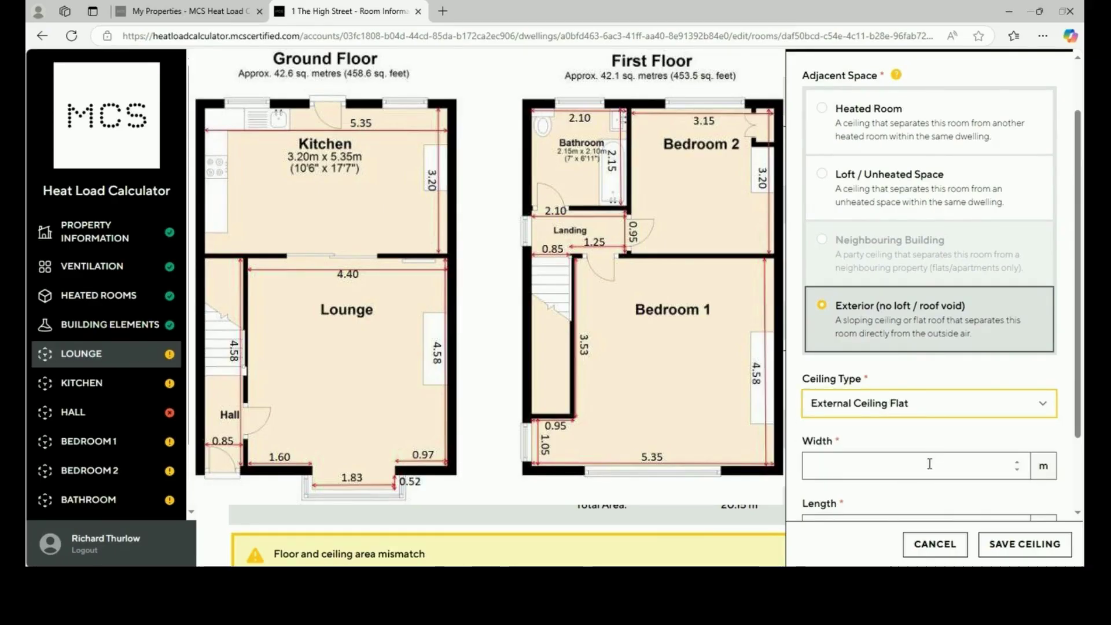
Set the bay ceiling to 1.83 m wide and 0.52 m long, and save it.
{"action": "scroll", "coordinate": [930, 465], "scroll_direction": "down", "scroll_amount": 2}
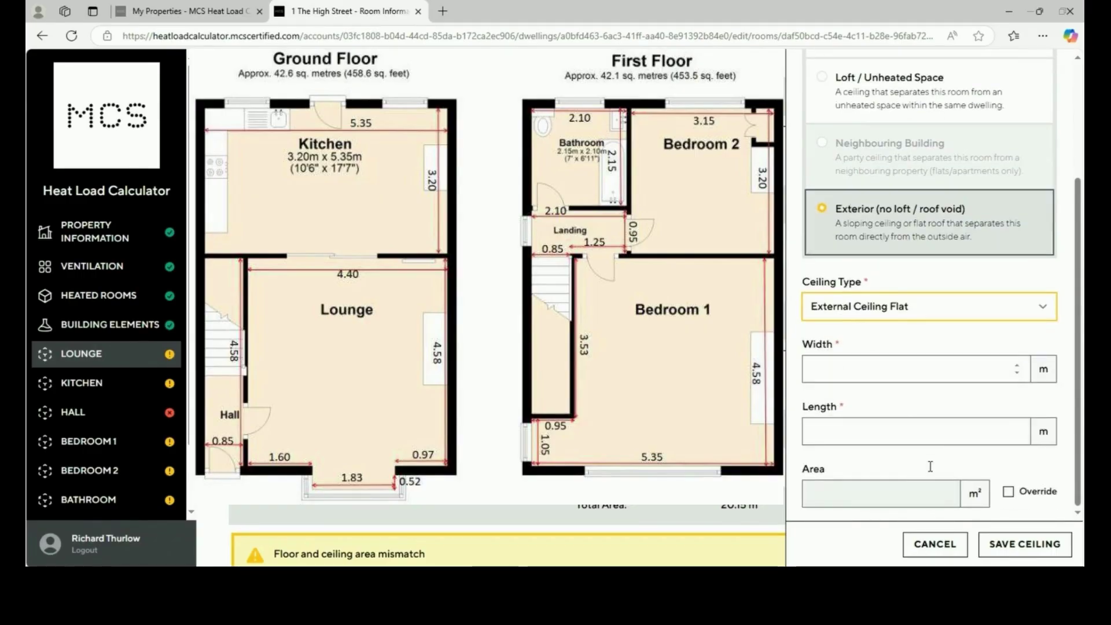
{"action": "left_click", "coordinate": [900, 371]}
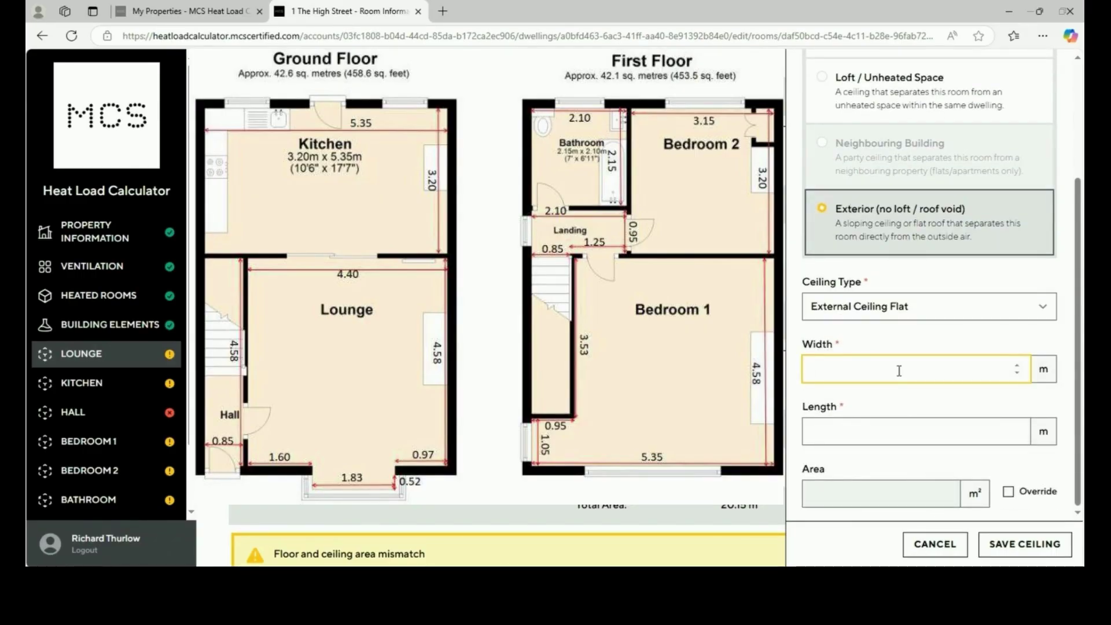
{"action": "type", "text": "1.83"}
{"action": "left_click", "coordinate": [889, 433]}
{"action": "type", "text": "0.52"}
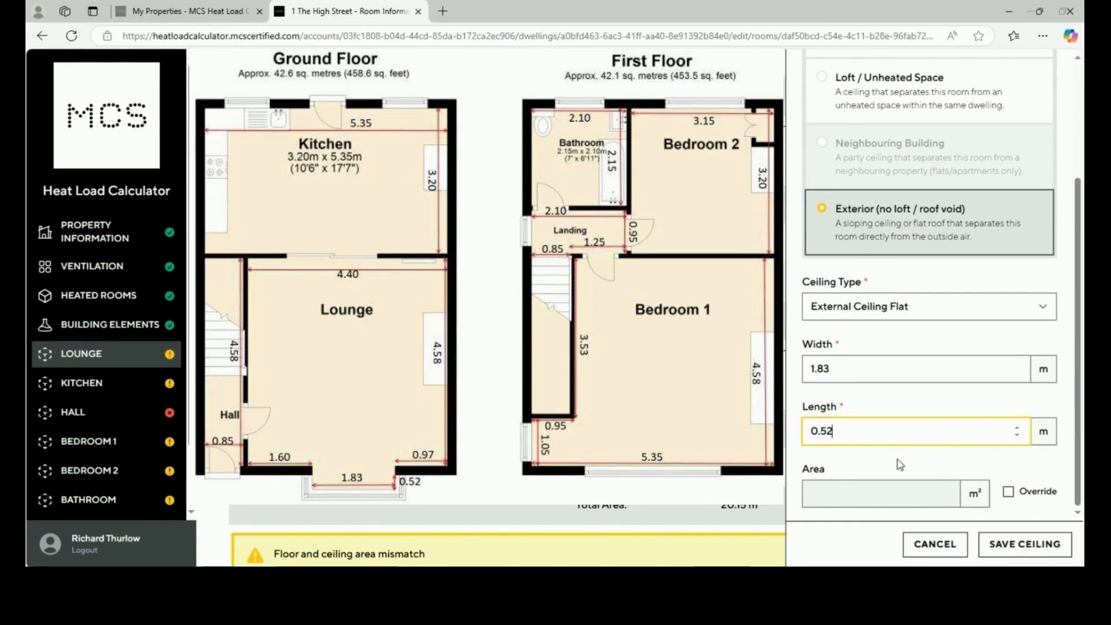
{"action": "left_click", "coordinate": [1030, 549]}
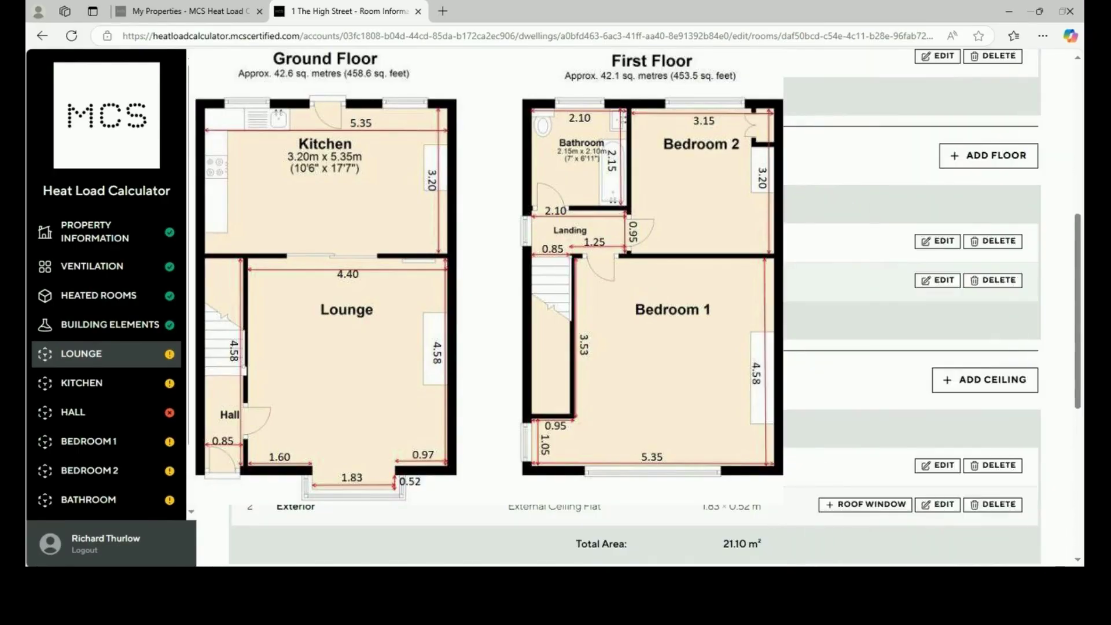
Examine the ventilation device types offered for the lounge, and close the device form without adding one.
{"action": "scroll", "coordinate": [739, 543], "scroll_direction": "down", "scroll_amount": 3}
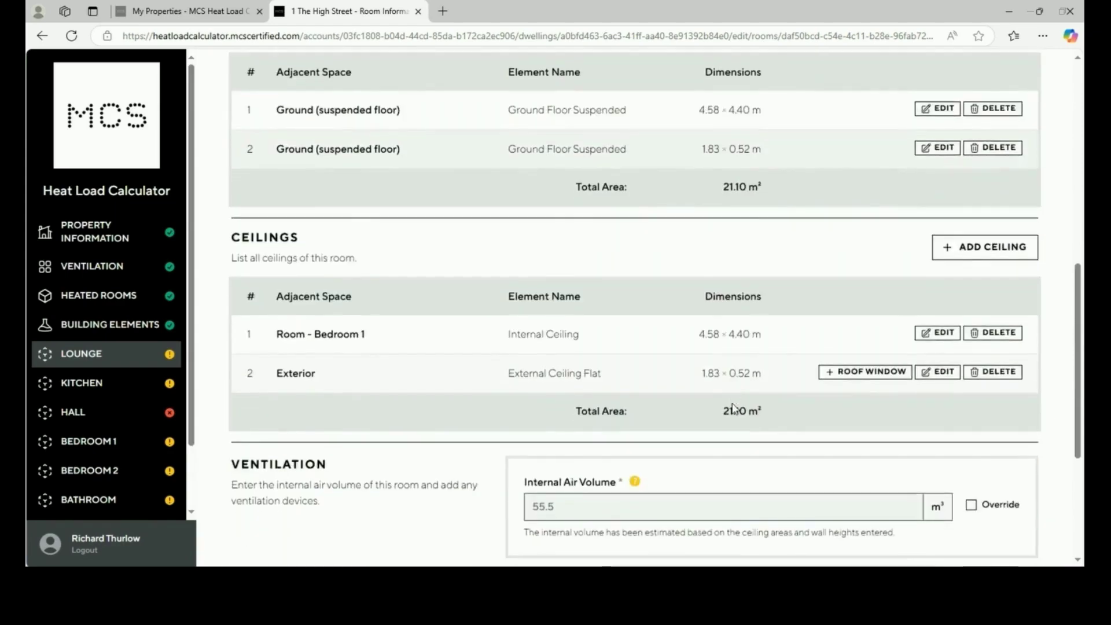
{"action": "scroll", "coordinate": [734, 409], "scroll_direction": "down", "scroll_amount": 3}
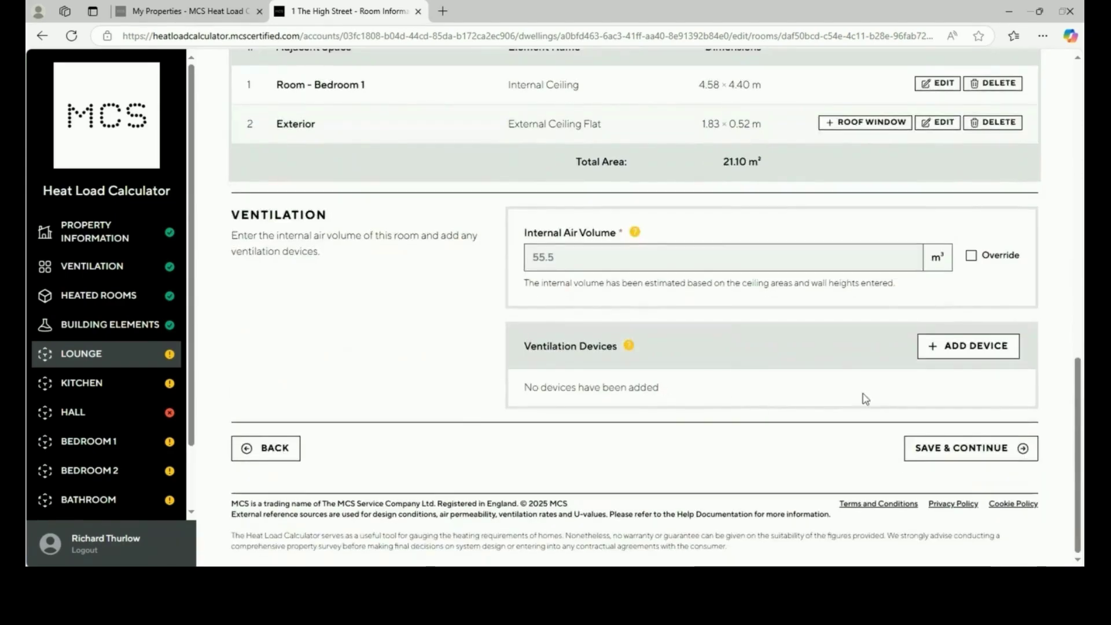
{"action": "left_click", "coordinate": [965, 347]}
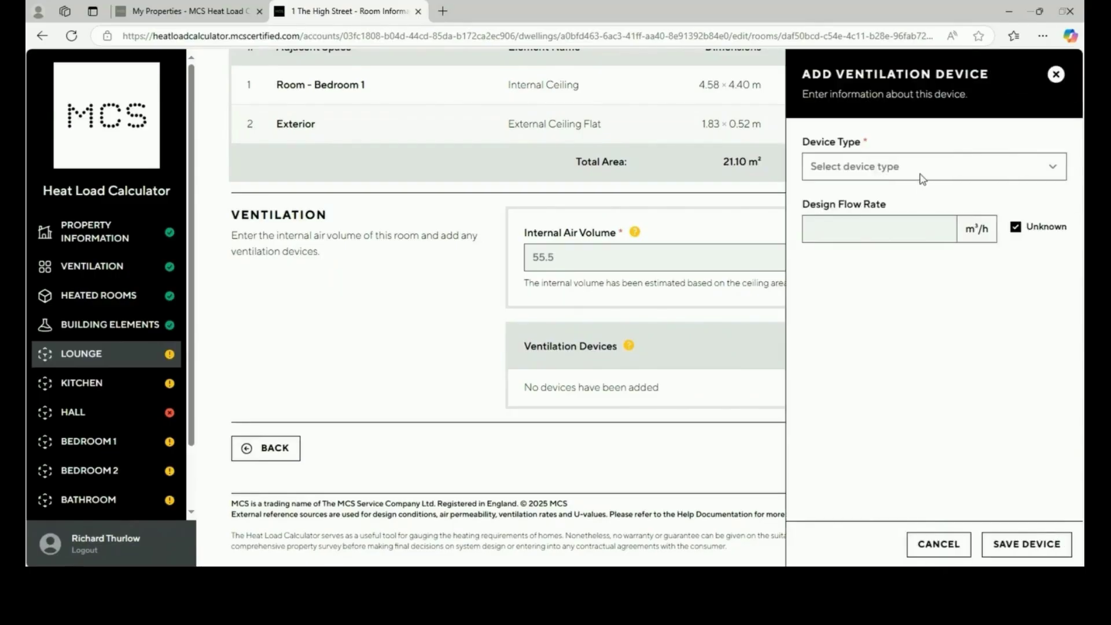
{"action": "left_click", "coordinate": [922, 173]}
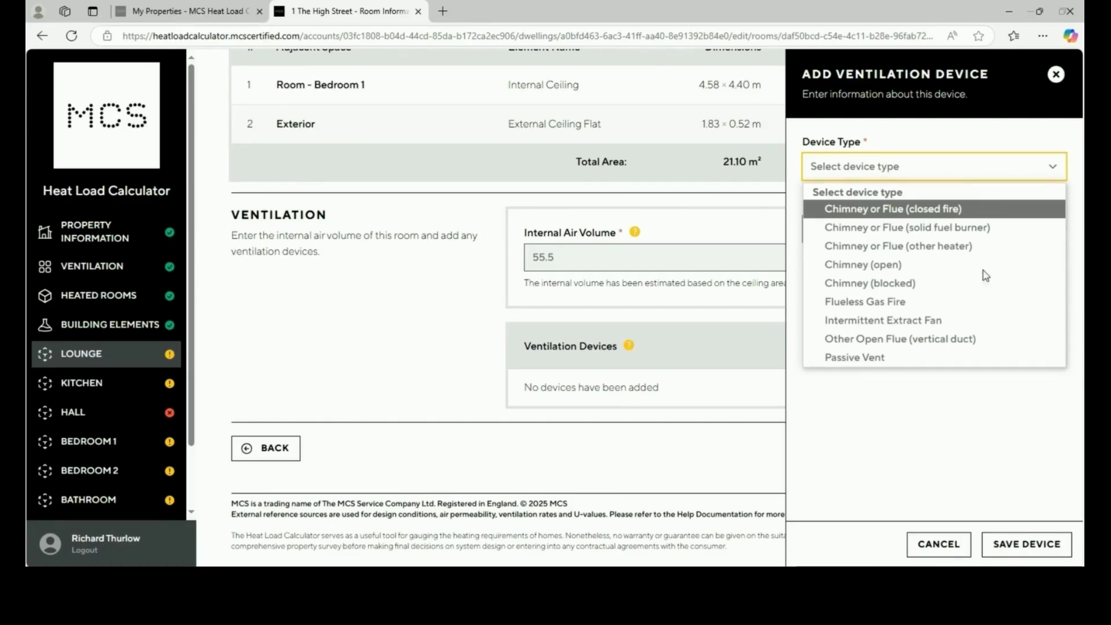
{"action": "left_click", "coordinate": [940, 555]}
{"action": "left_click", "coordinate": [938, 545]}
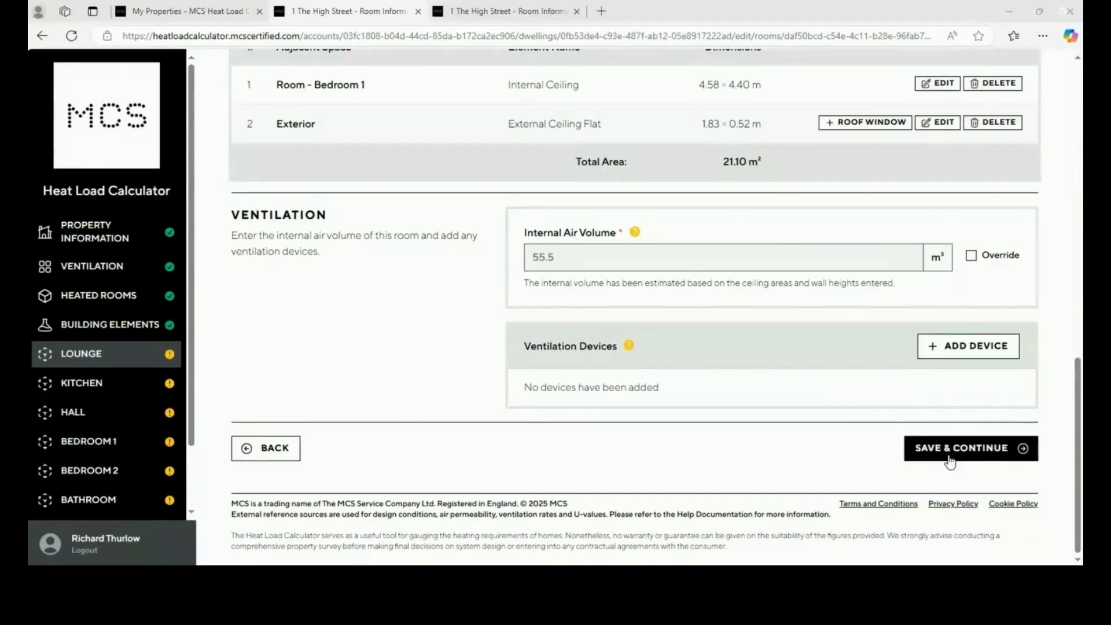
Save the Lounge, Kitchen and Hall room entries in turn, continuing to Bedroom 1.
{"action": "left_click", "coordinate": [950, 449]}
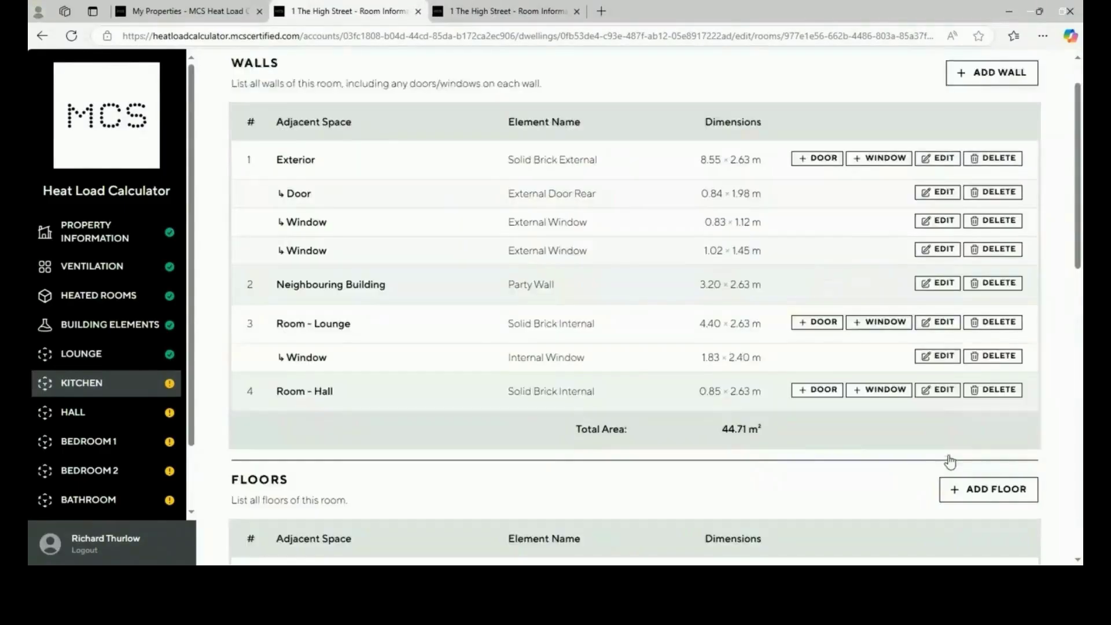
{"action": "scroll", "coordinate": [952, 460], "scroll_direction": "down", "scroll_amount": 15}
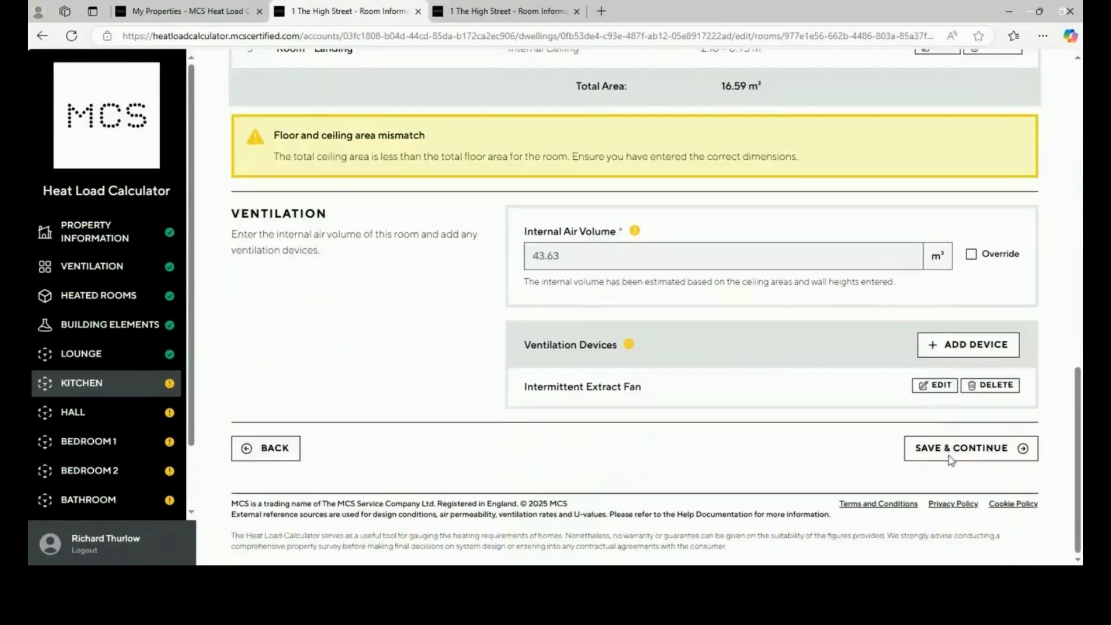
{"action": "left_click", "coordinate": [950, 449]}
{"action": "scroll", "coordinate": [950, 461], "scroll_direction": "down", "scroll_amount": 12}
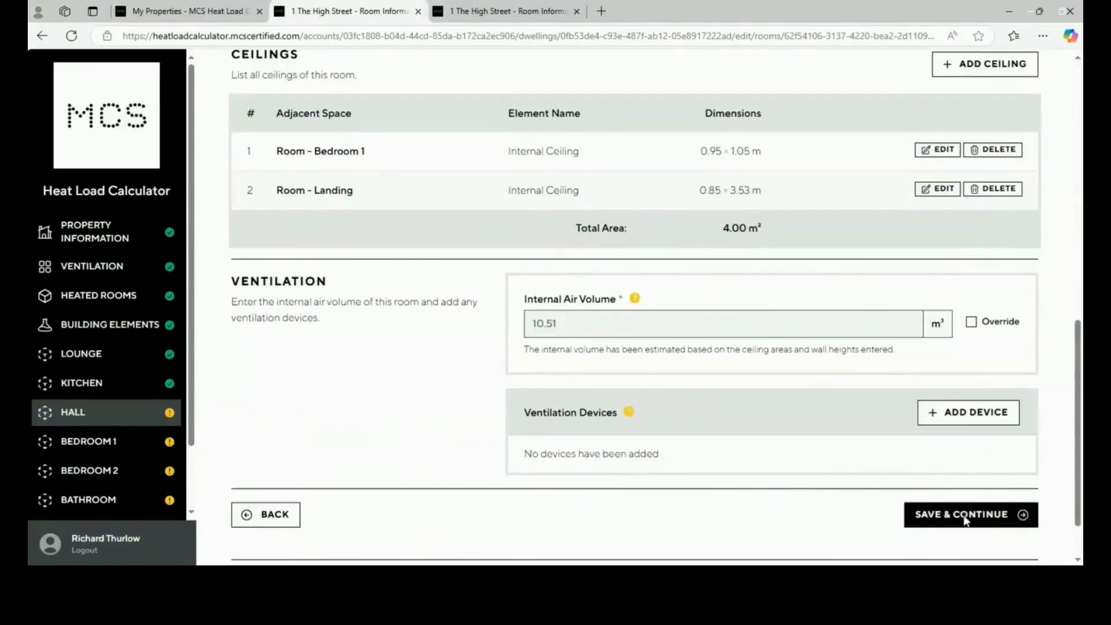
{"action": "left_click", "coordinate": [961, 514]}
Save the Bedroom 1, Bedroom 2, Bathroom and Landing entries in turn, continuing to the result calculation.
{"action": "scroll", "coordinate": [958, 513], "scroll_direction": "down", "scroll_amount": 12}
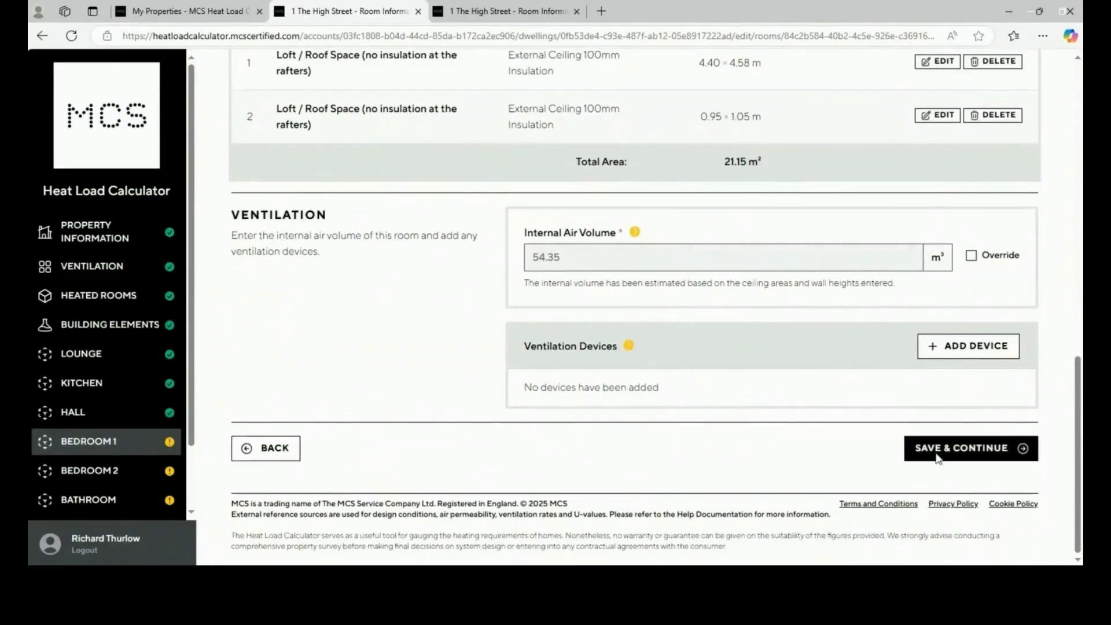
{"action": "left_click", "coordinate": [940, 456]}
{"action": "scroll", "coordinate": [939, 459], "scroll_direction": "down", "scroll_amount": 5}
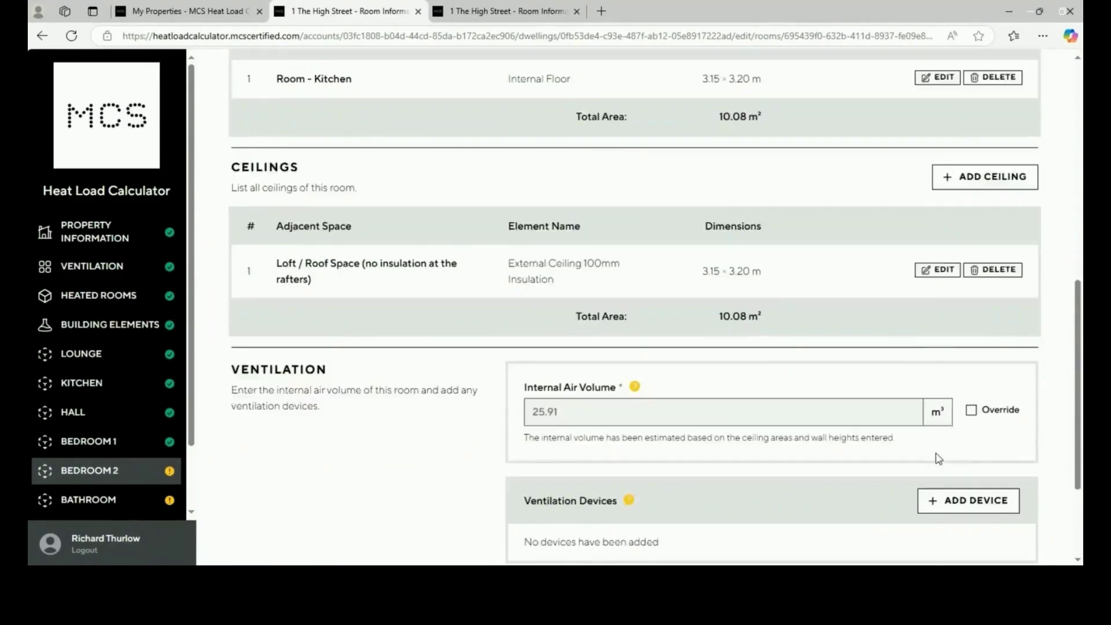
{"action": "left_click", "coordinate": [938, 458]}
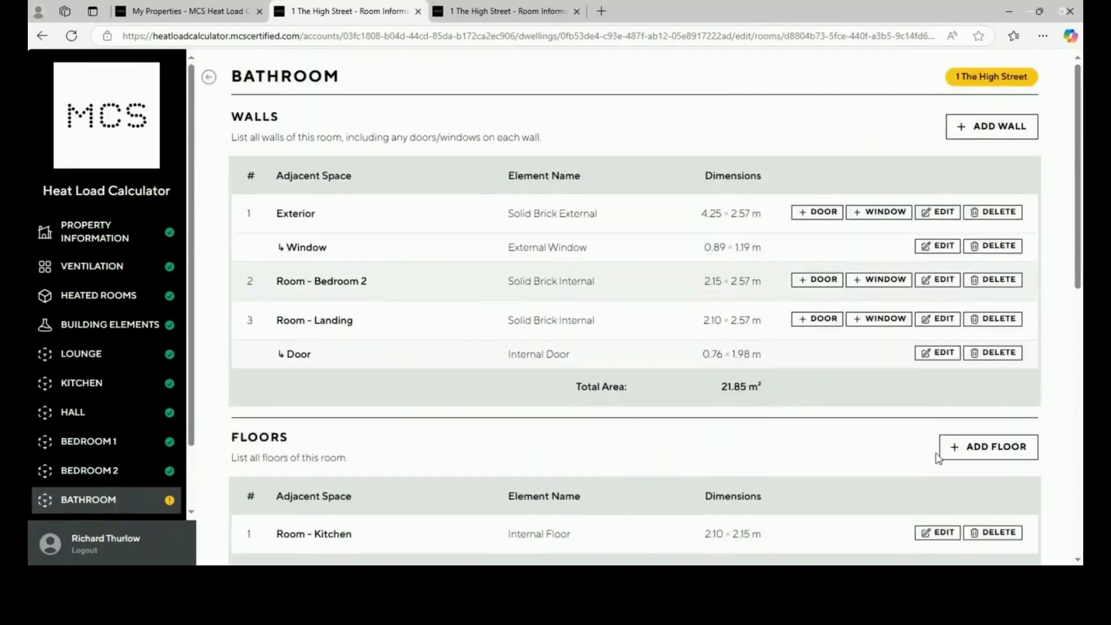
{"action": "scroll", "coordinate": [938, 457], "scroll_direction": "down", "scroll_amount": 10}
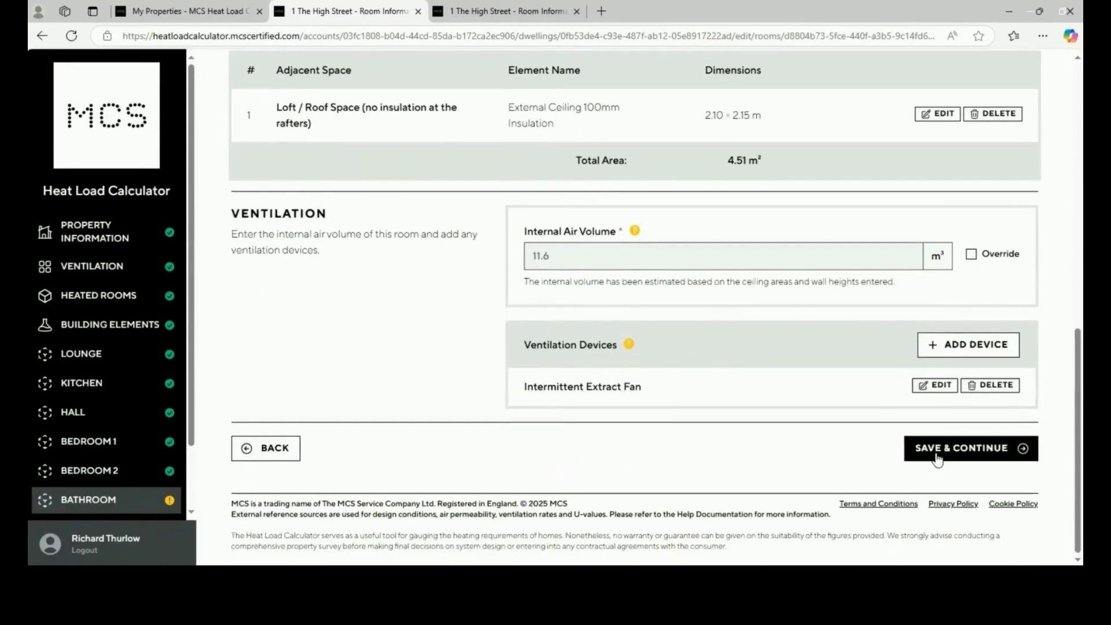
{"action": "left_click", "coordinate": [938, 458]}
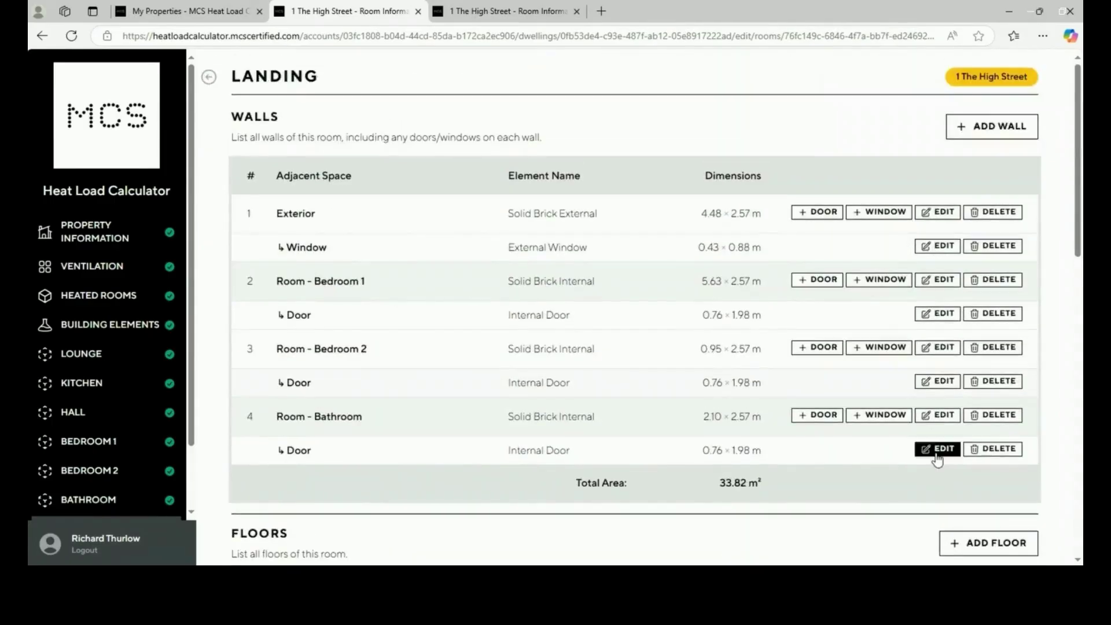
{"action": "scroll", "coordinate": [937, 460], "scroll_direction": "down", "scroll_amount": 4}
{"action": "scroll", "coordinate": [938, 461], "scroll_direction": "down", "scroll_amount": 8}
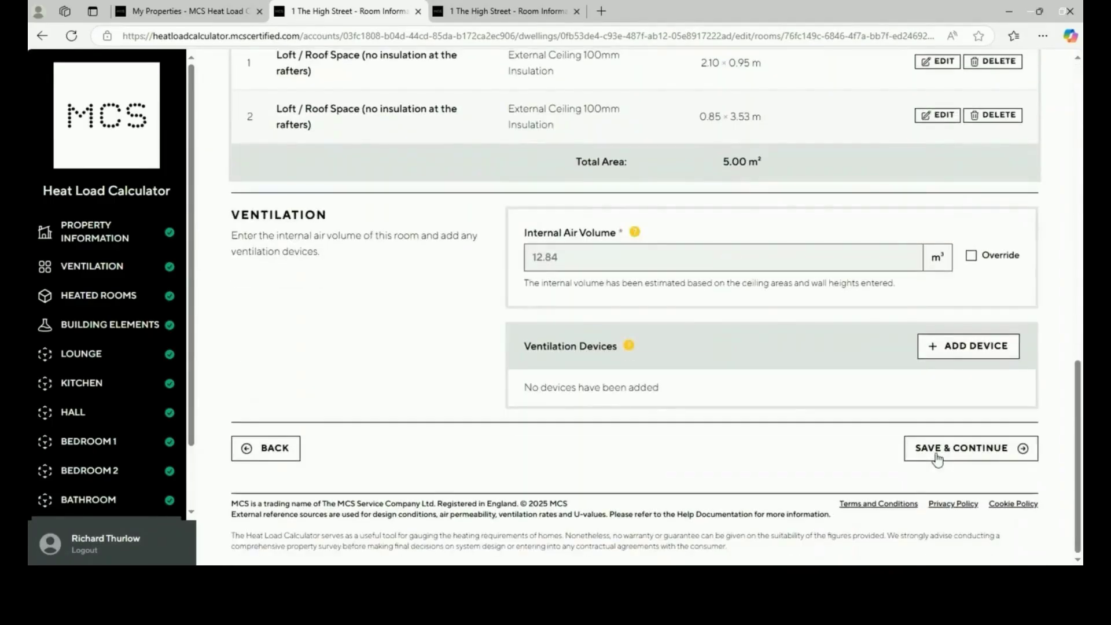
{"action": "left_click", "coordinate": [938, 457]}
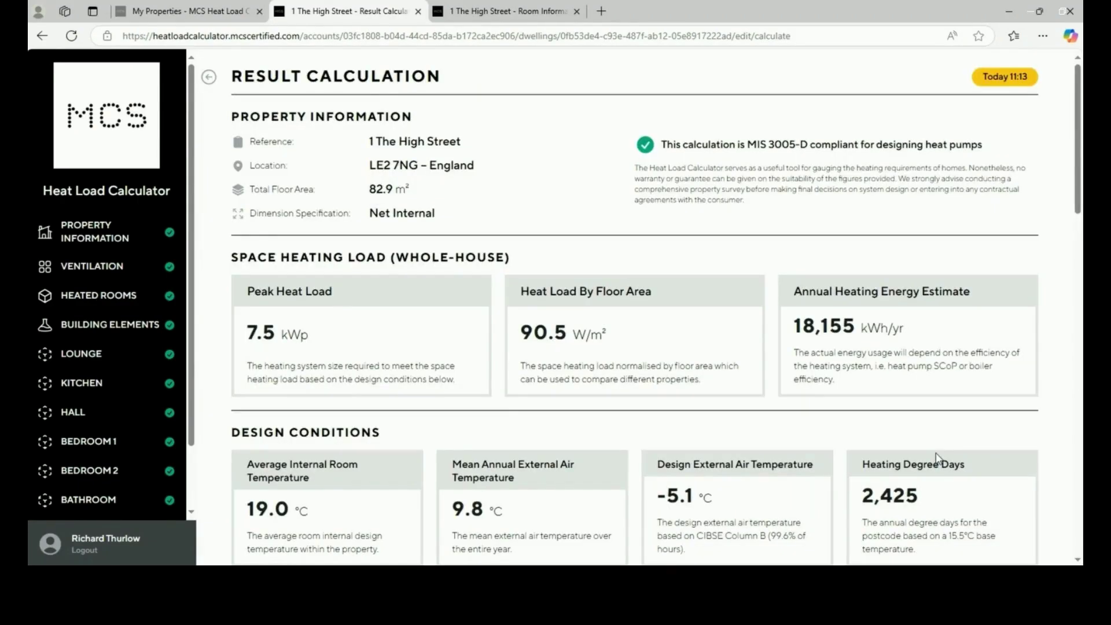
Examine the heat load results: whole-house load, design conditions, calculation details, load by room, and fabric and ventilation heat losses.
{"action": "scroll", "coordinate": [938, 461], "scroll_direction": "down", "scroll_amount": 1}
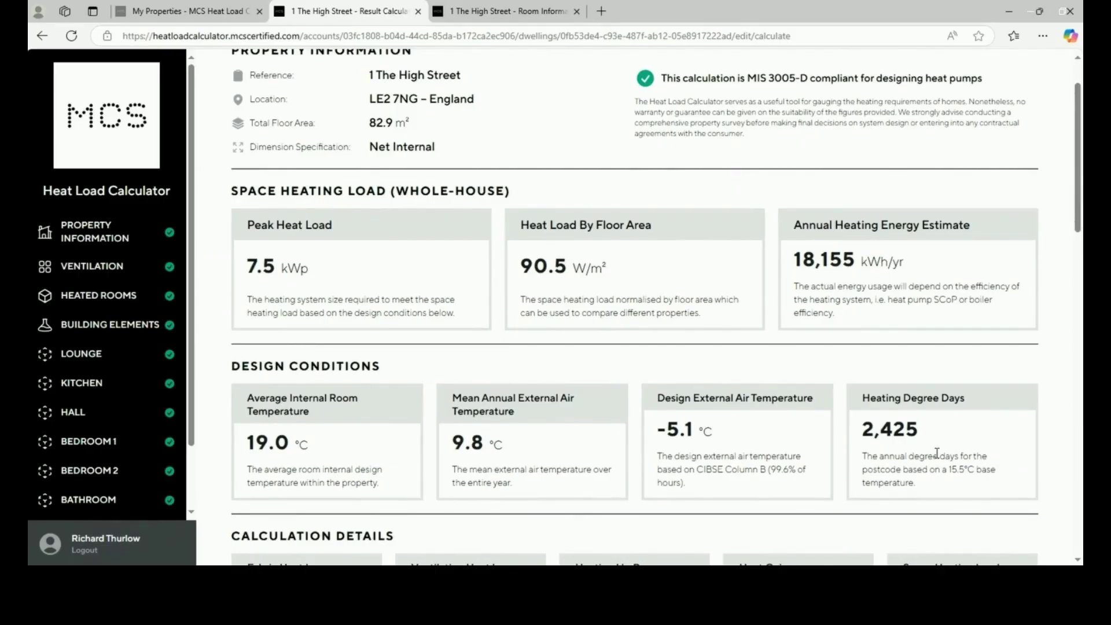
{"action": "scroll", "coordinate": [938, 454], "scroll_direction": "down", "scroll_amount": 3}
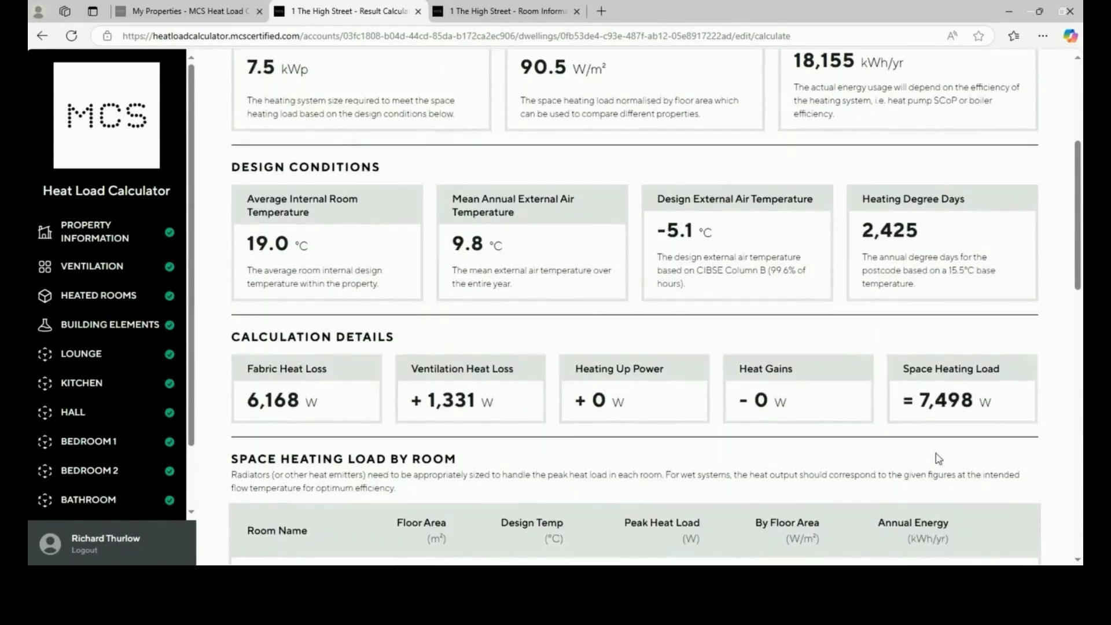
{"action": "scroll", "coordinate": [939, 459], "scroll_direction": "up", "scroll_amount": 1}
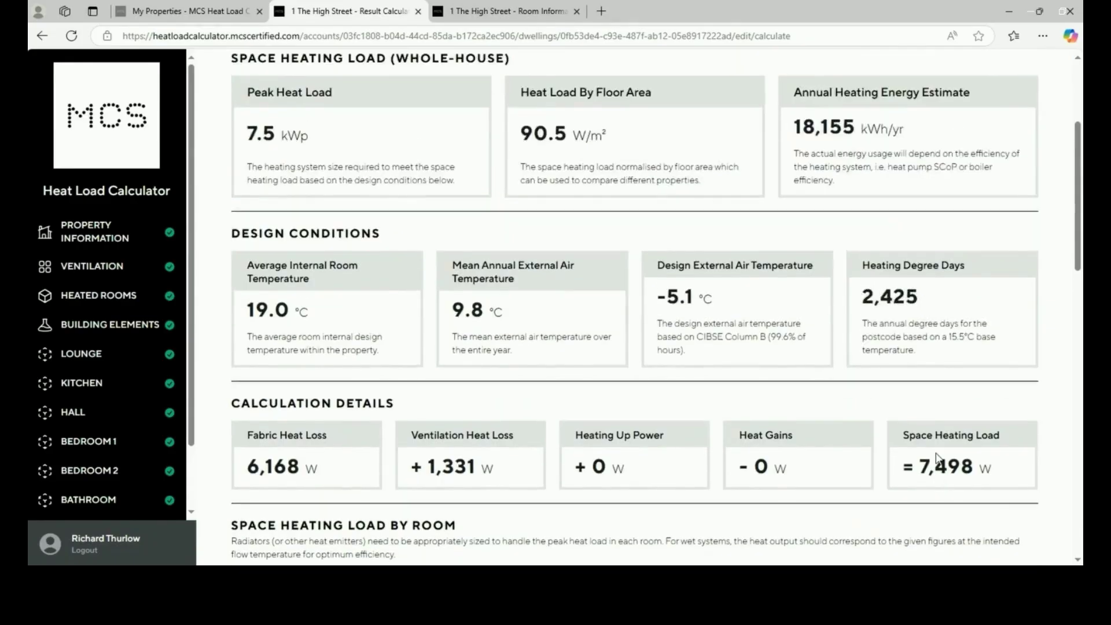
{"action": "scroll", "coordinate": [939, 459], "scroll_direction": "down", "scroll_amount": 2}
{"action": "scroll", "coordinate": [938, 456], "scroll_direction": "down", "scroll_amount": 1}
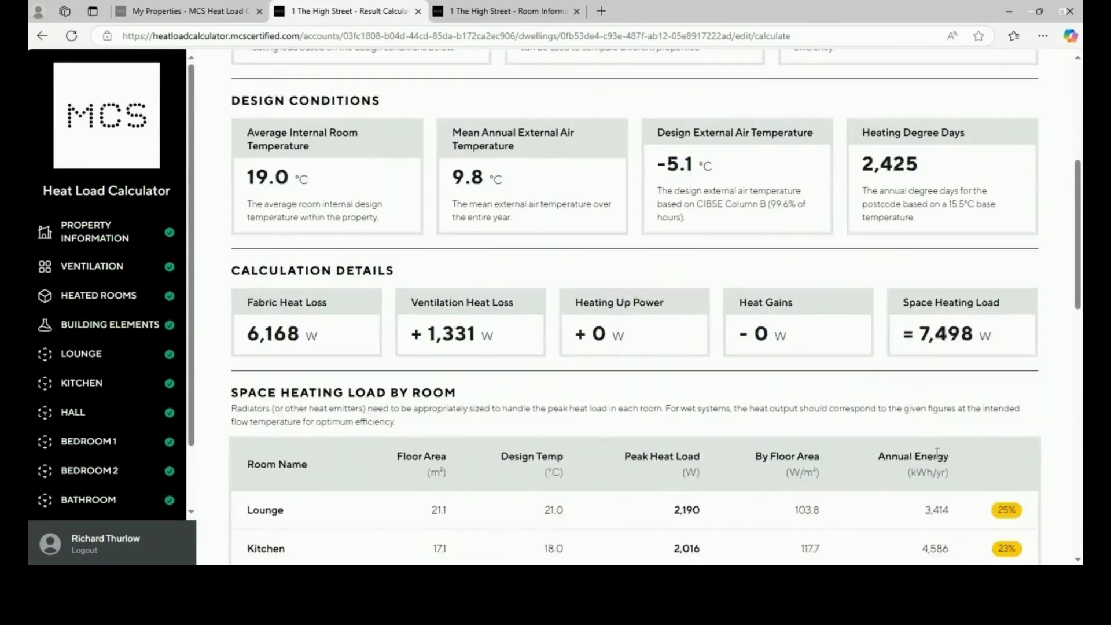
{"action": "scroll", "coordinate": [938, 455], "scroll_direction": "down", "scroll_amount": 4}
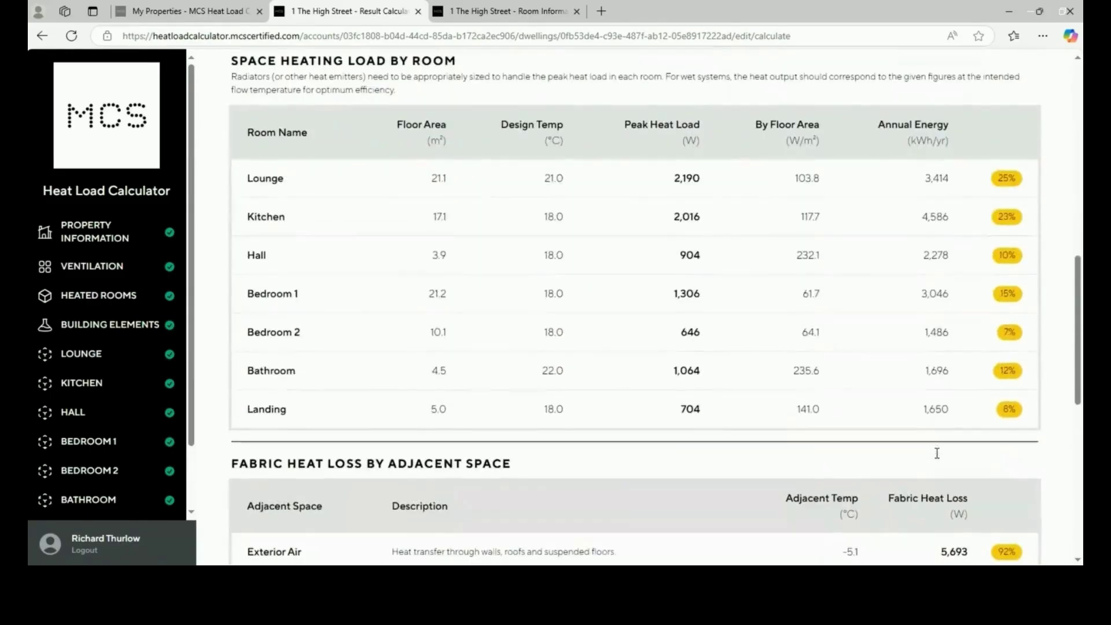
{"action": "scroll", "coordinate": [939, 459], "scroll_direction": "down", "scroll_amount": 3}
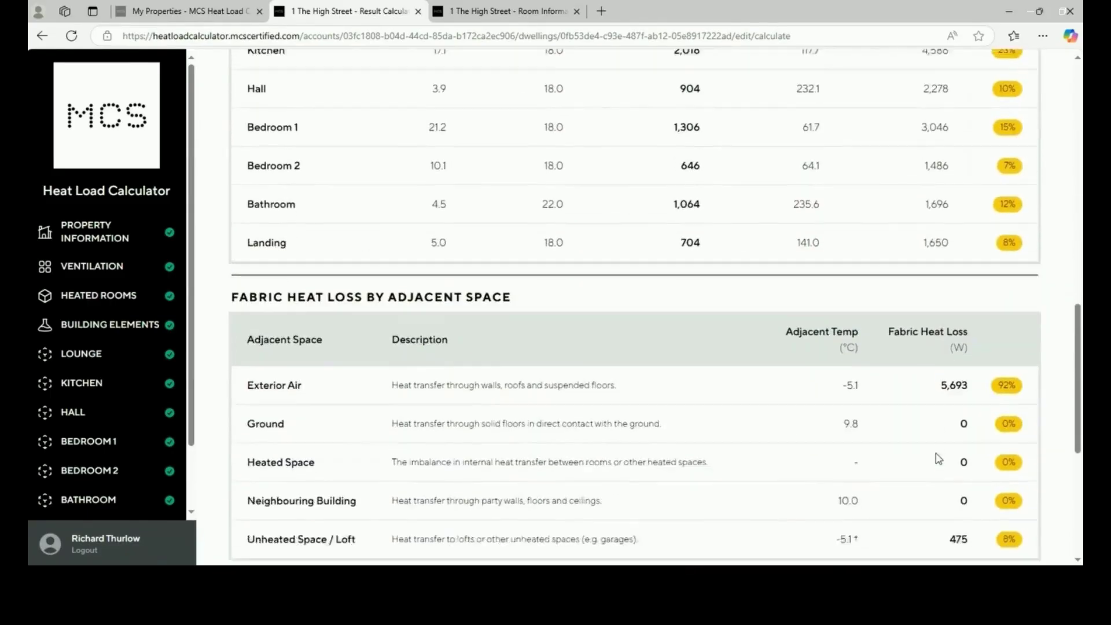
{"action": "scroll", "coordinate": [939, 459], "scroll_direction": "down", "scroll_amount": 1}
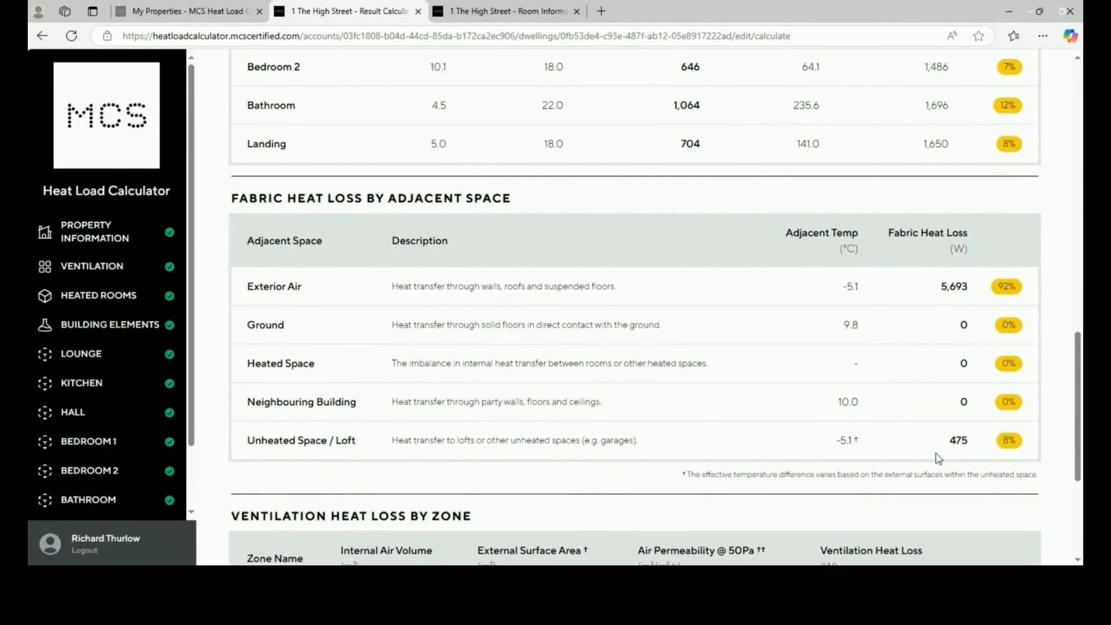
{"action": "scroll", "coordinate": [939, 459], "scroll_direction": "down", "scroll_amount": 3}
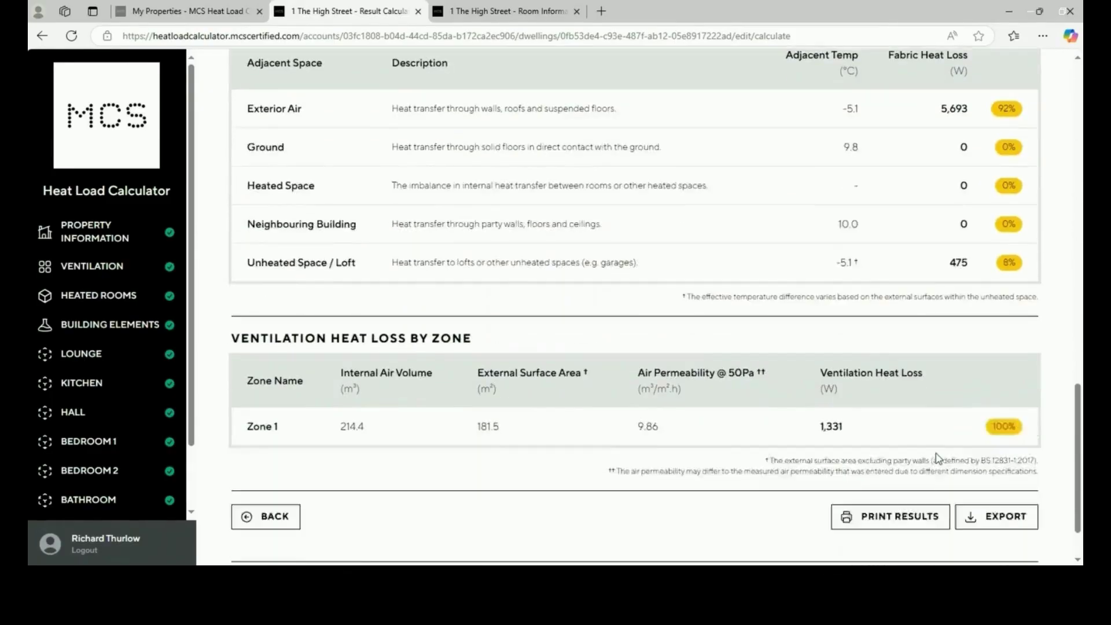
{"action": "scroll", "coordinate": [938, 460], "scroll_direction": "down", "scroll_amount": 1}
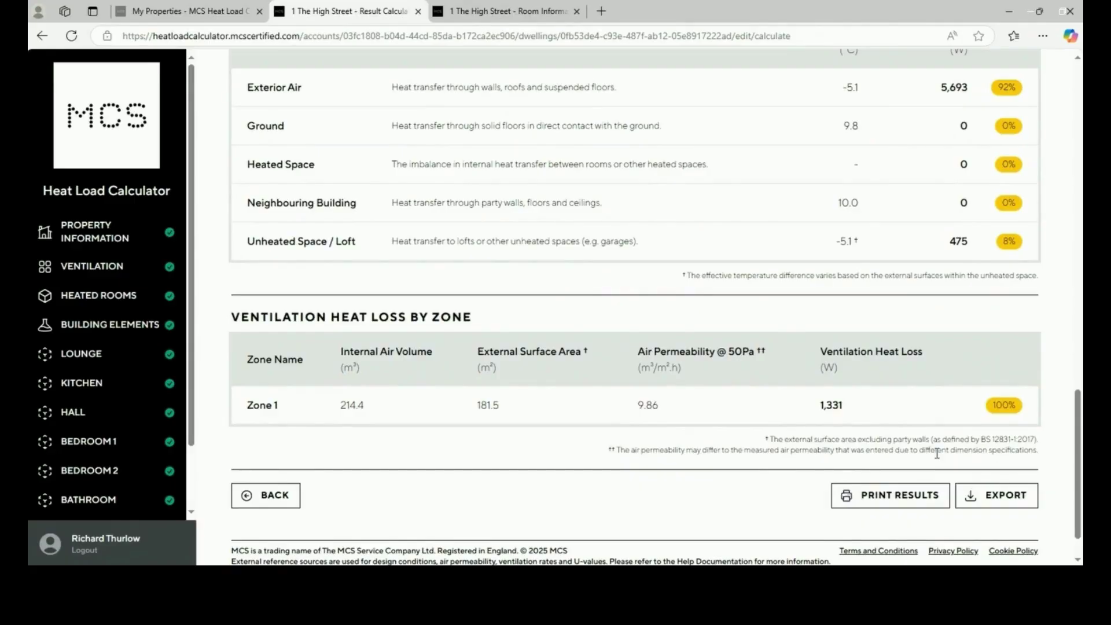
View the export option for the results, cancel it without exporting a file, and start printing the results.
{"action": "left_click", "coordinate": [988, 496]}
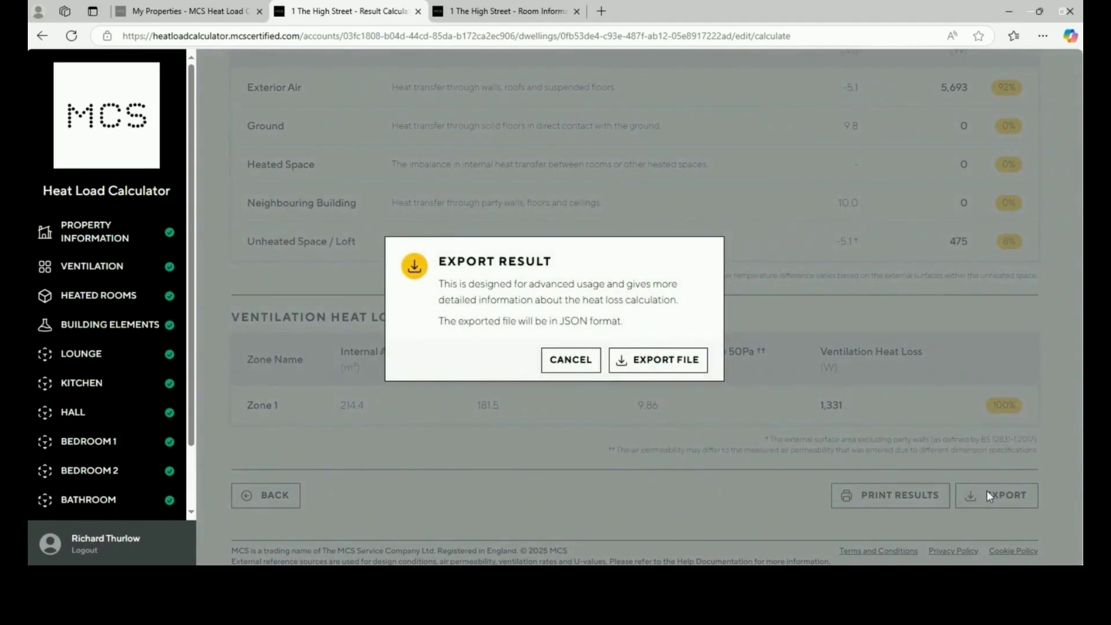
{"action": "left_click", "coordinate": [571, 363]}
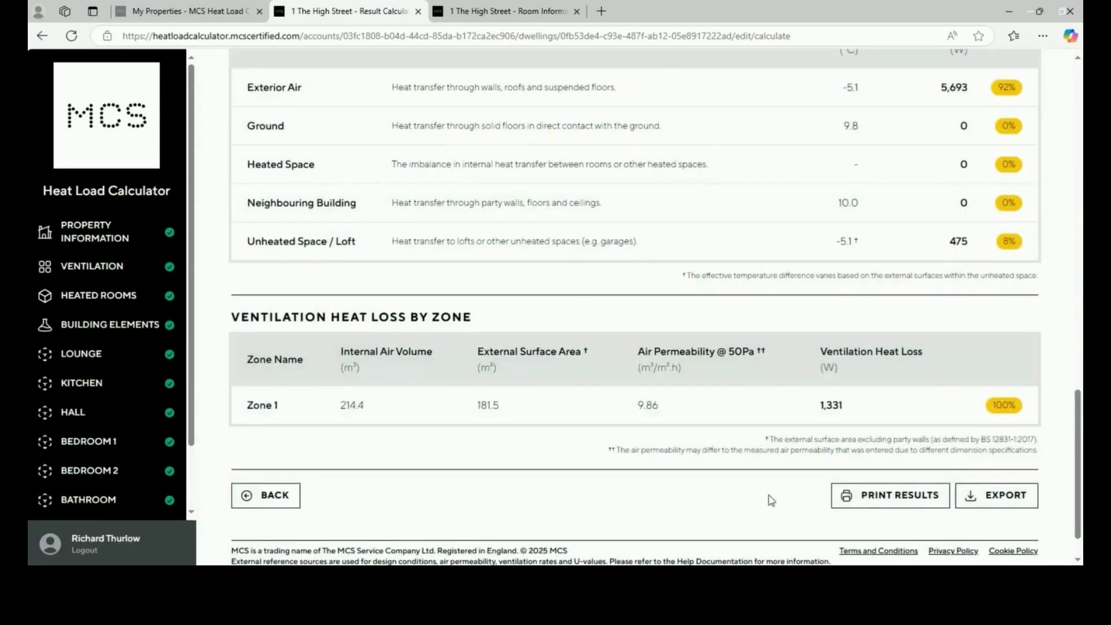
{"action": "left_click", "coordinate": [875, 502]}
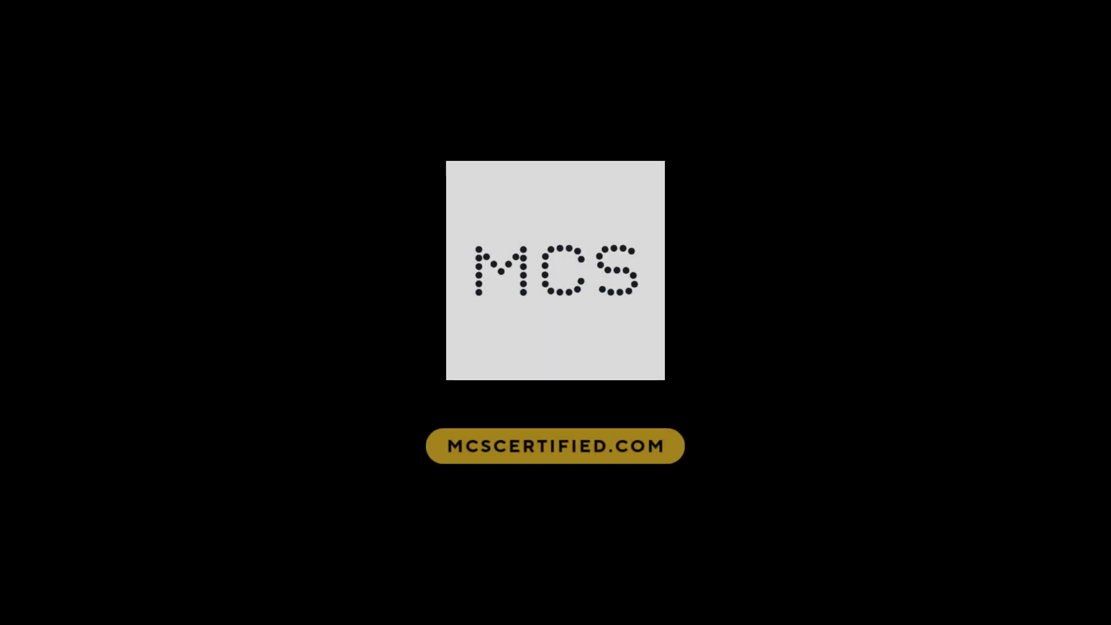